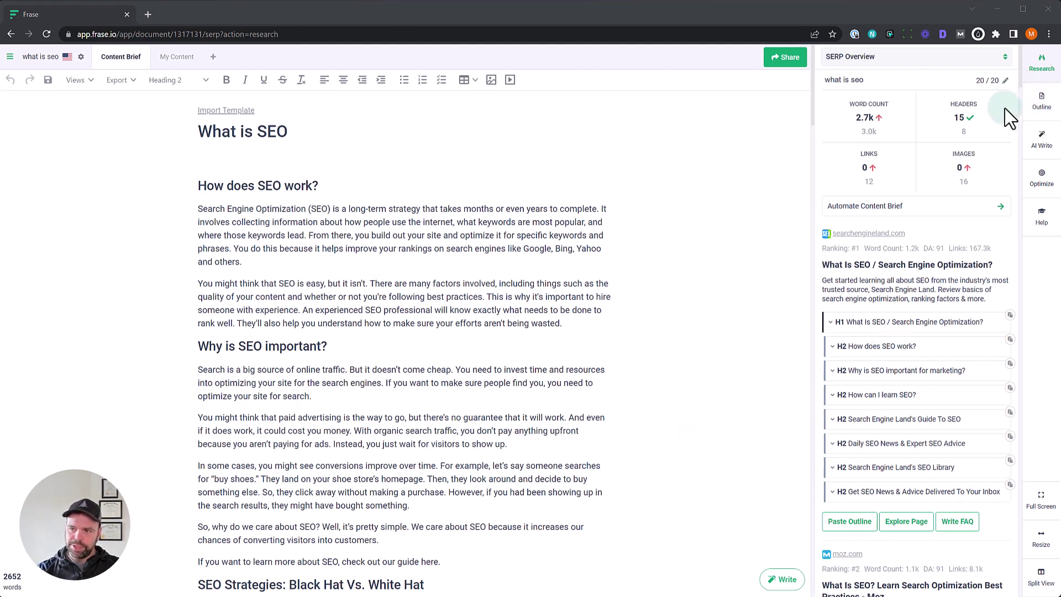
Open the outline builder, then add and remove the 'Preventing crawling' subheading.
{"action": "left_click", "coordinate": [1045, 107]}
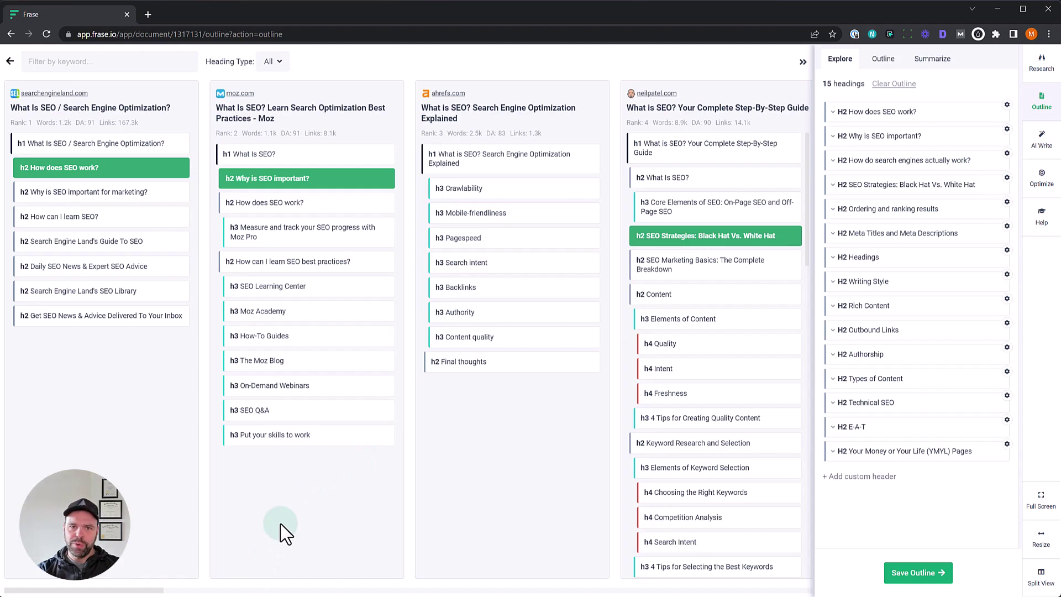
{"action": "scroll", "coordinate": [298, 531], "scroll_direction": "right", "scroll_amount": 10}
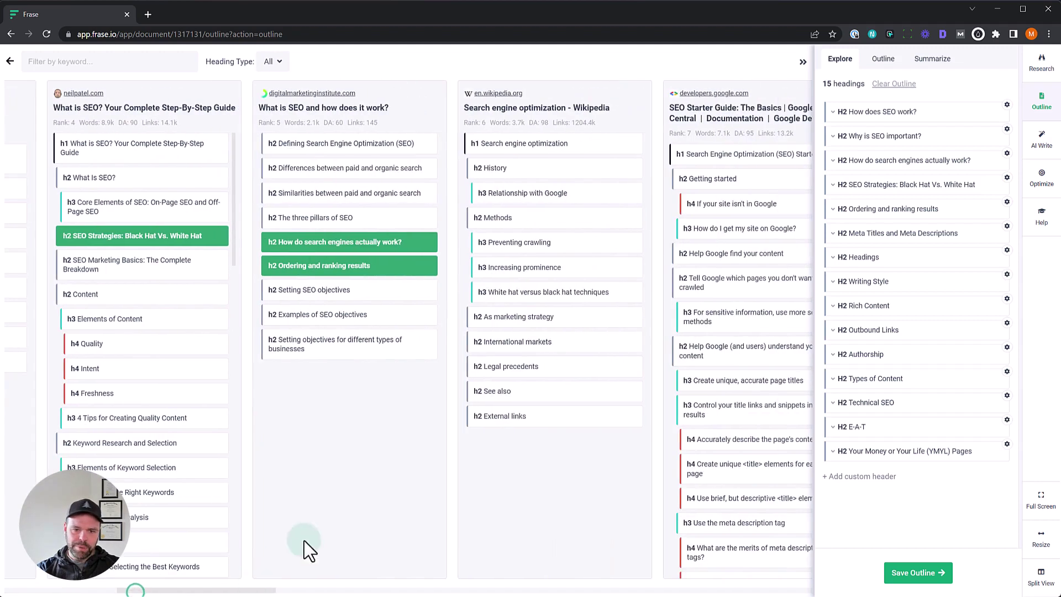
{"action": "left_click", "coordinate": [509, 254]}
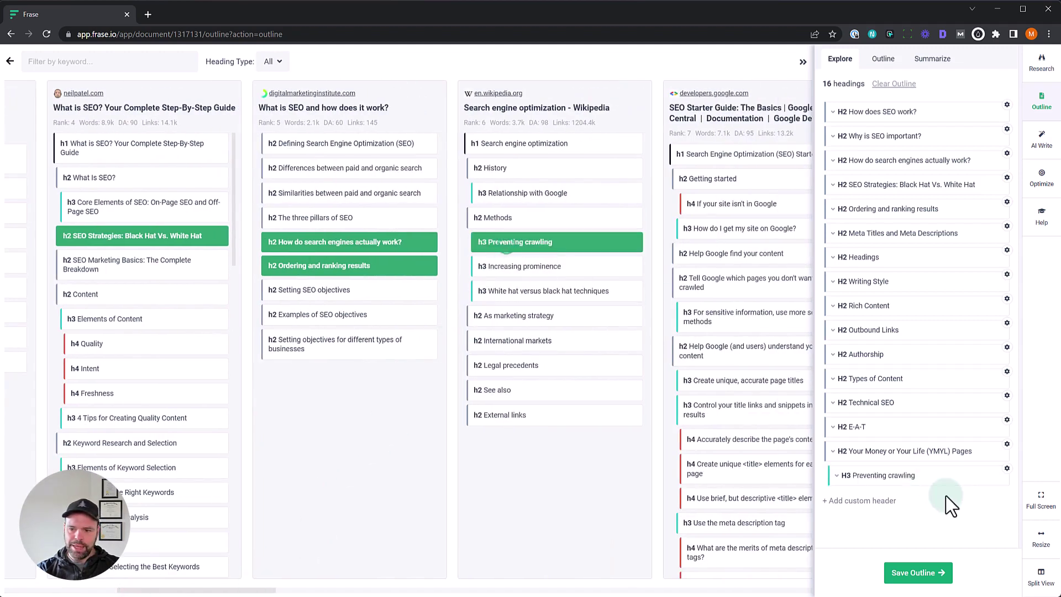
{"action": "left_click", "coordinate": [1007, 468]}
{"action": "left_click", "coordinate": [992, 469]}
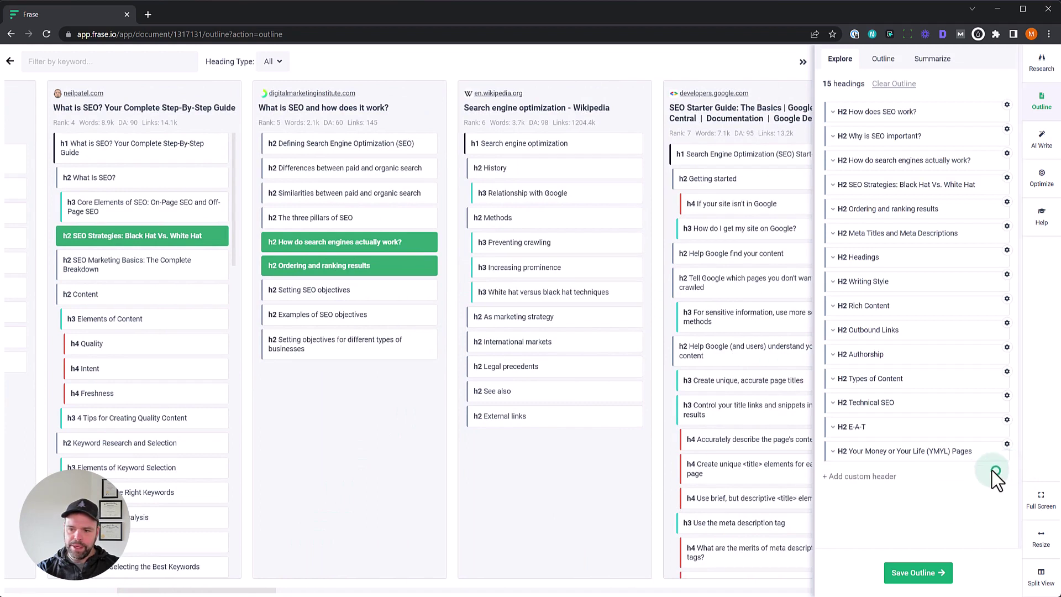
Edit the 'Your Money or Your Life (YMYL) Pages' heading and try moving it above E-A-T.
{"action": "left_click", "coordinate": [1006, 443]}
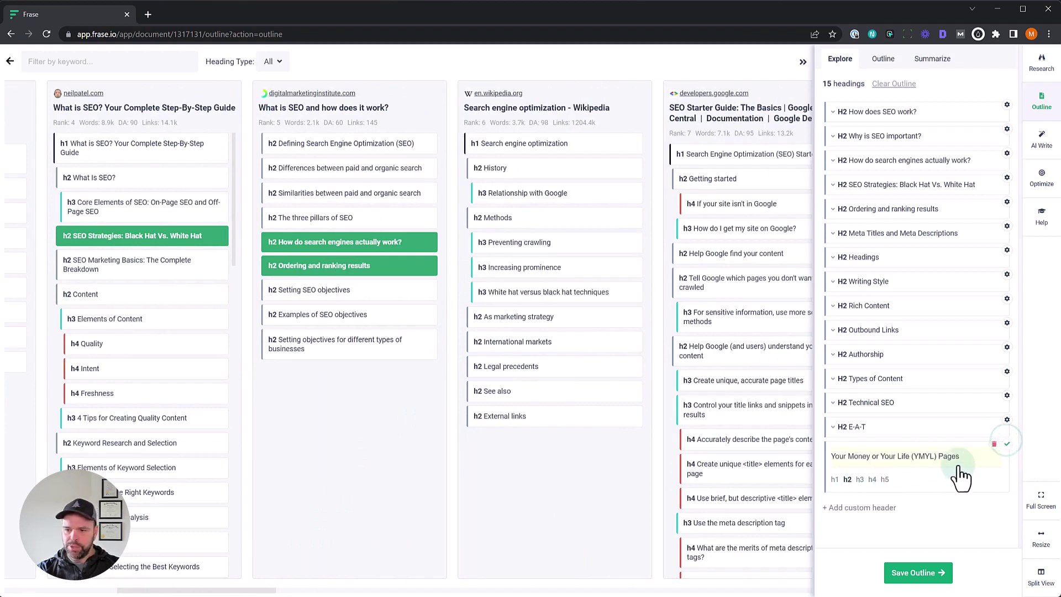
{"action": "left_click", "coordinate": [1006, 442]}
{"action": "mouse_move", "coordinate": [962, 453]}
{"action": "left_mouse_down"}
{"action": "mouse_move", "coordinate": [957, 432]}
{"action": "mouse_move", "coordinate": [960, 467]}
{"action": "left_mouse_up"}
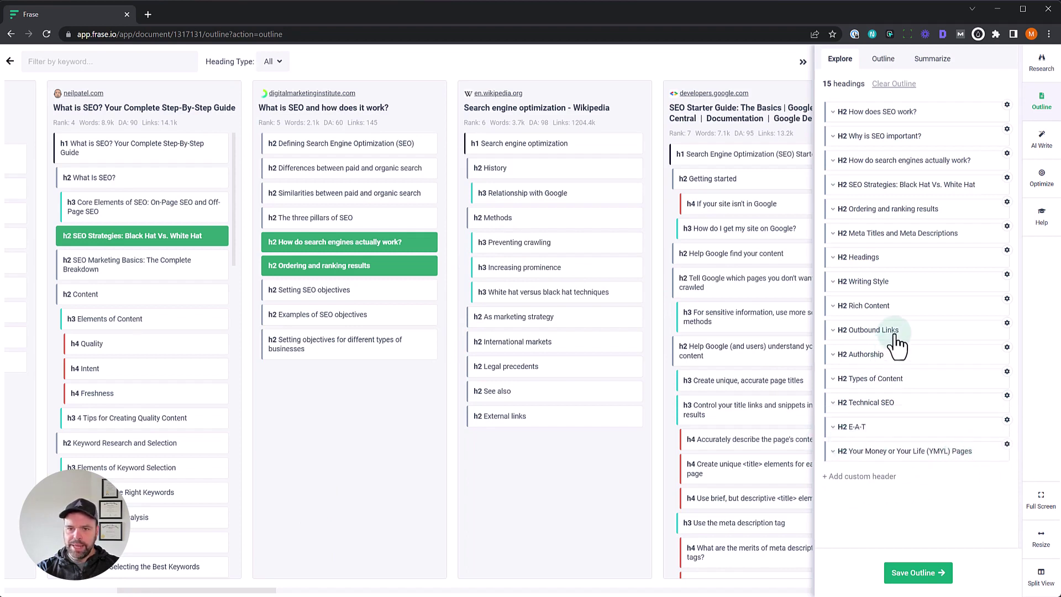
{"action": "left_click", "coordinate": [934, 66]}
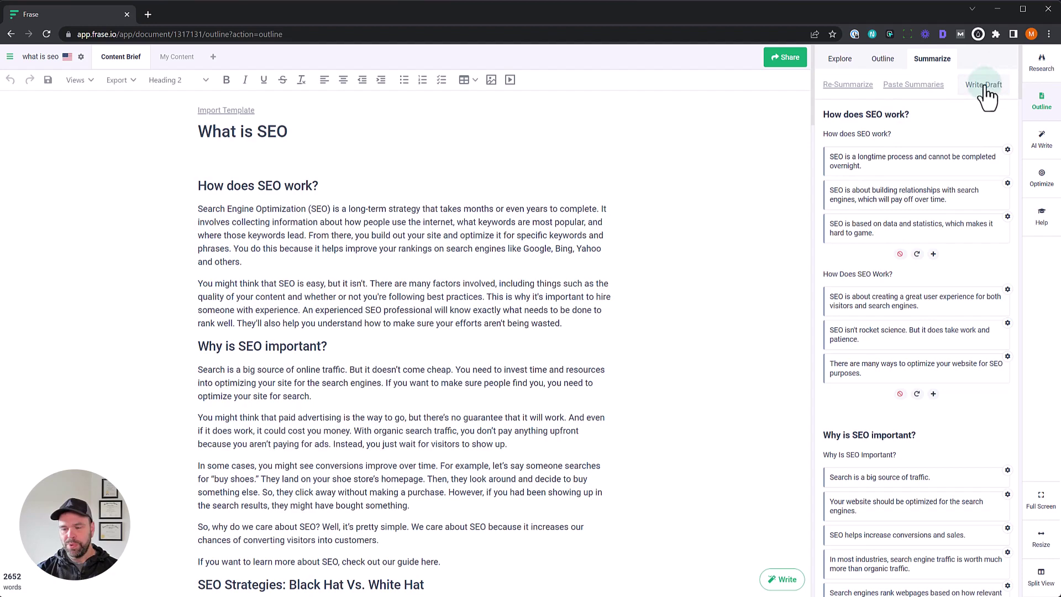
{"action": "left_click", "coordinate": [837, 65]}
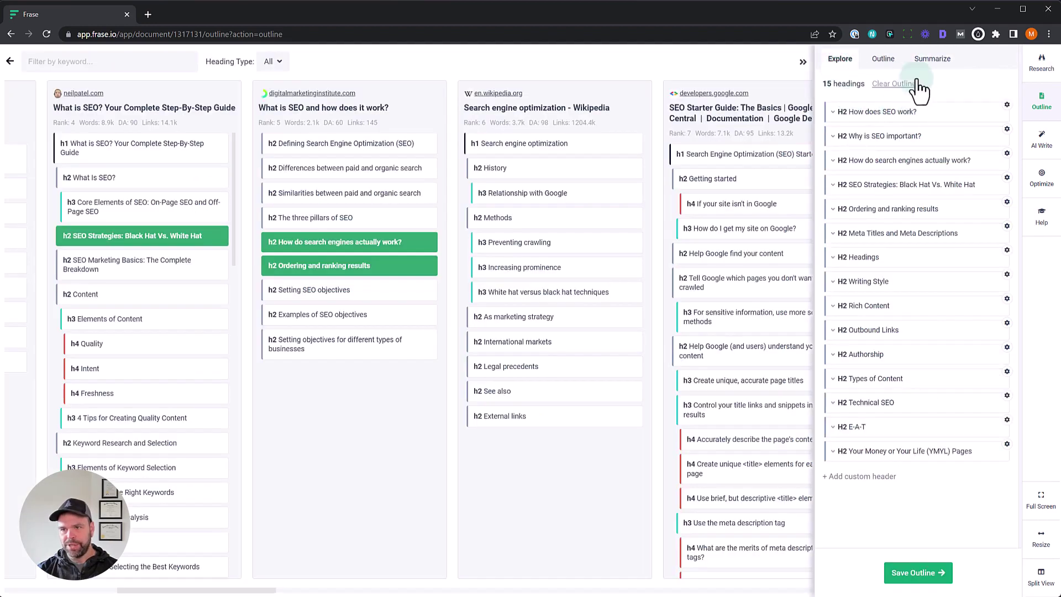
{"action": "left_click", "coordinate": [933, 59]}
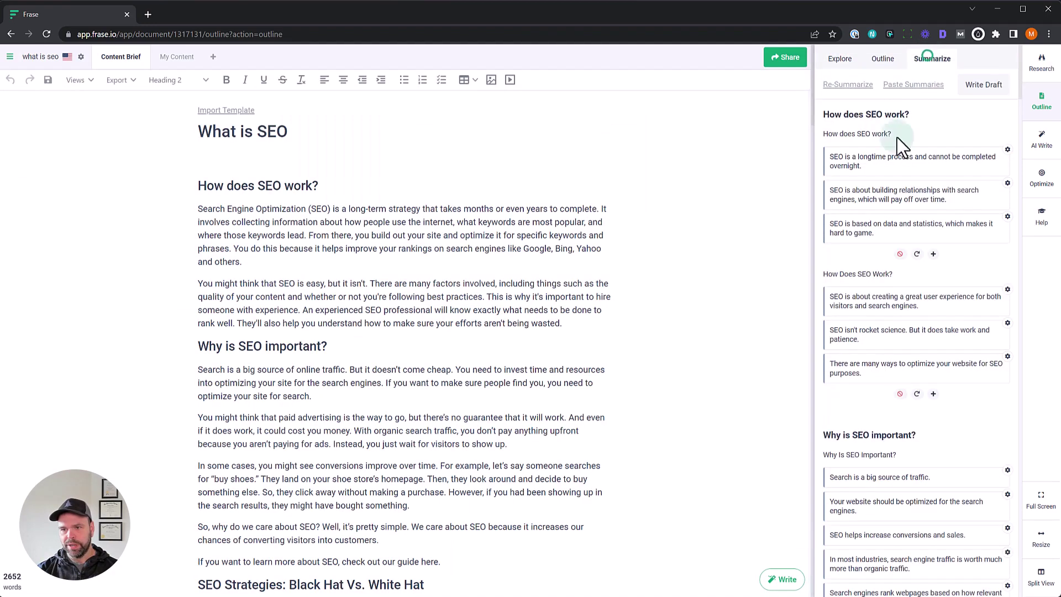
{"action": "left_click", "coordinate": [837, 61]}
{"action": "left_click", "coordinate": [933, 59]}
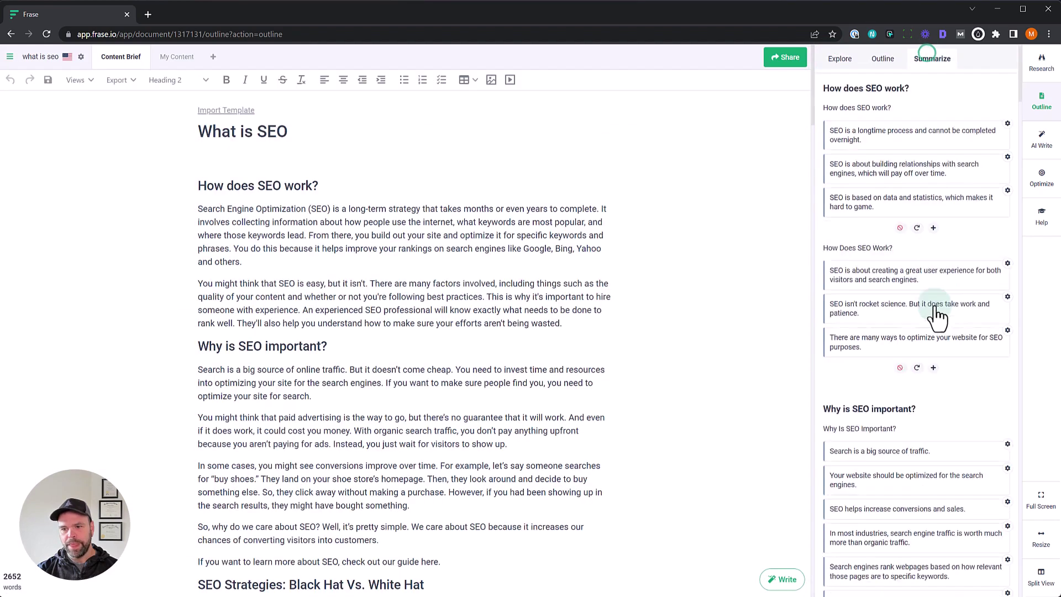
{"action": "scroll", "coordinate": [934, 309], "scroll_direction": "down", "scroll_amount": 4}
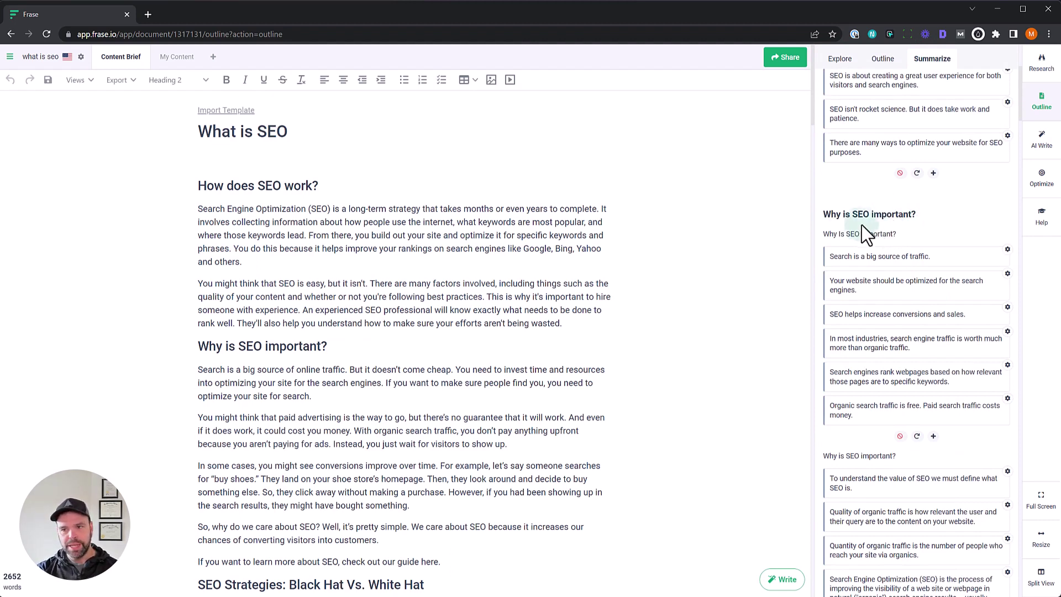
{"action": "left_click_drag", "start_coordinate": [837, 218], "coordinate": [824, 256]}
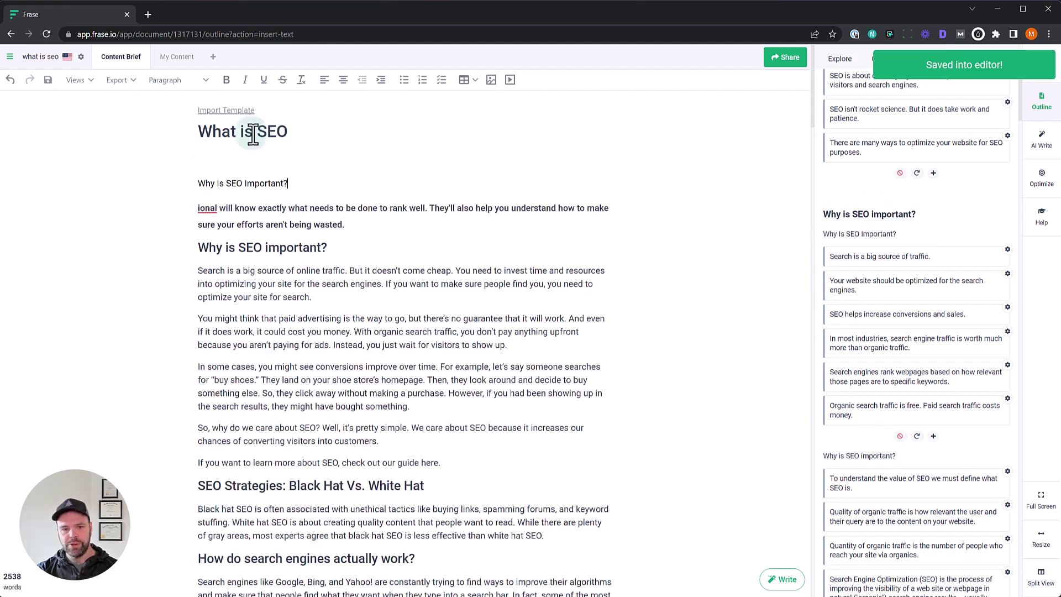
{"action": "key", "text": "ctrl+z"}
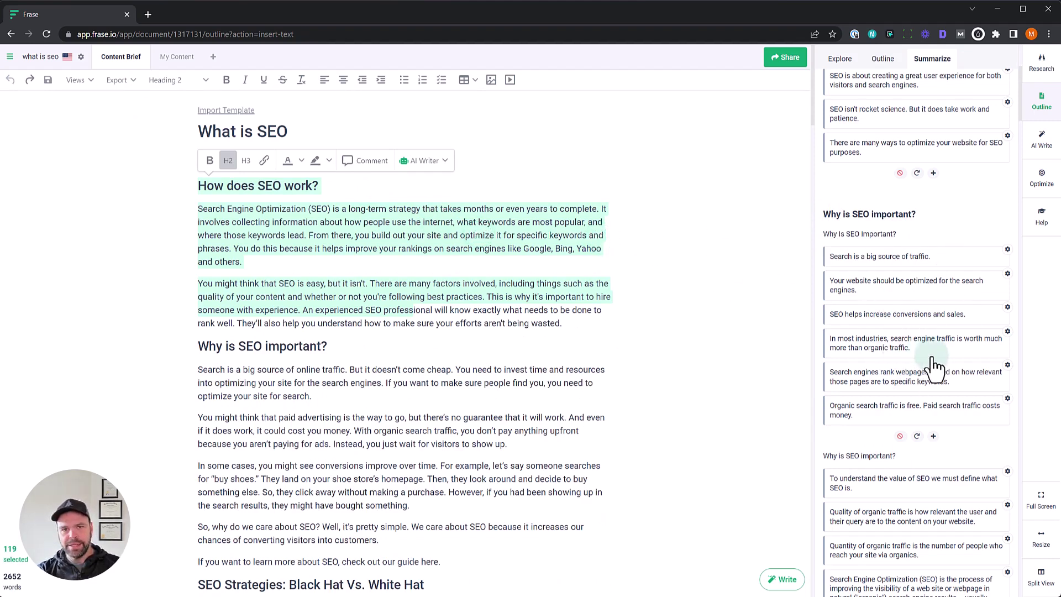
{"action": "scroll", "coordinate": [947, 435], "scroll_direction": "down", "scroll_amount": 2}
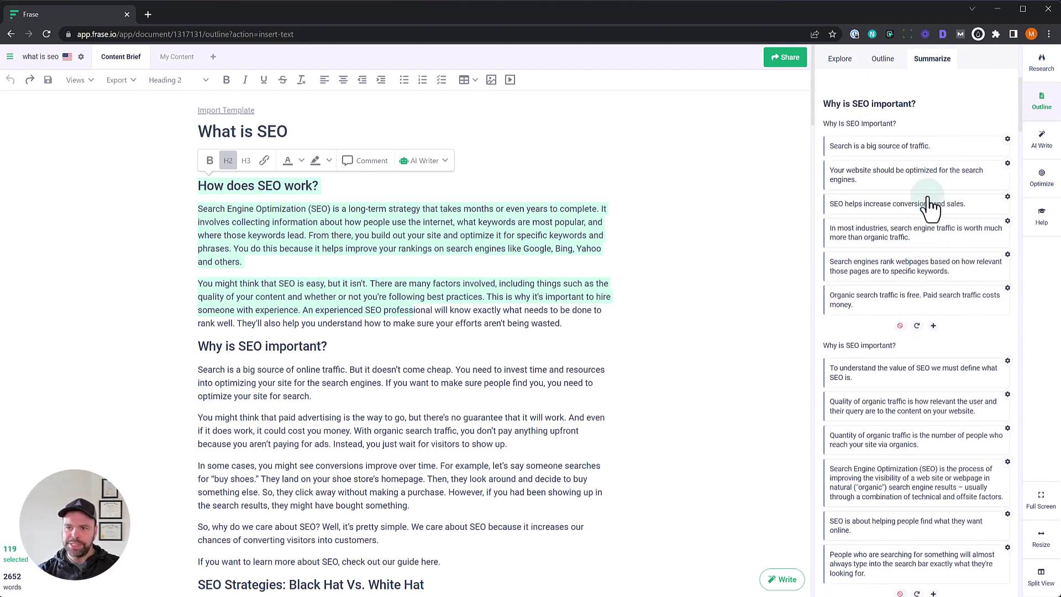
{"action": "left_click", "coordinate": [521, 337]}
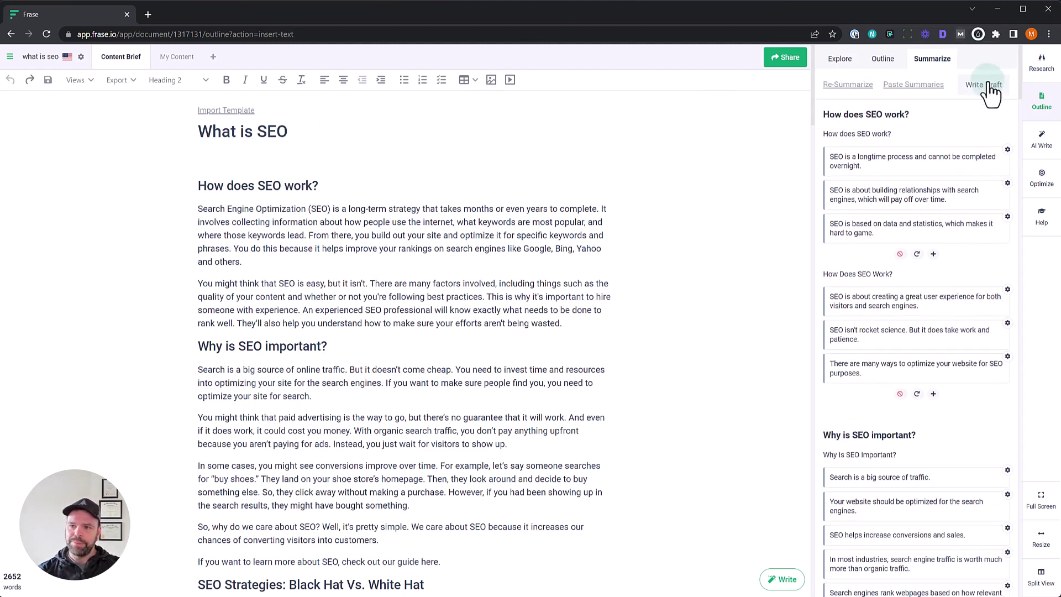
{"action": "left_click_drag", "start_coordinate": [208, 184], "coordinate": [338, 419]}
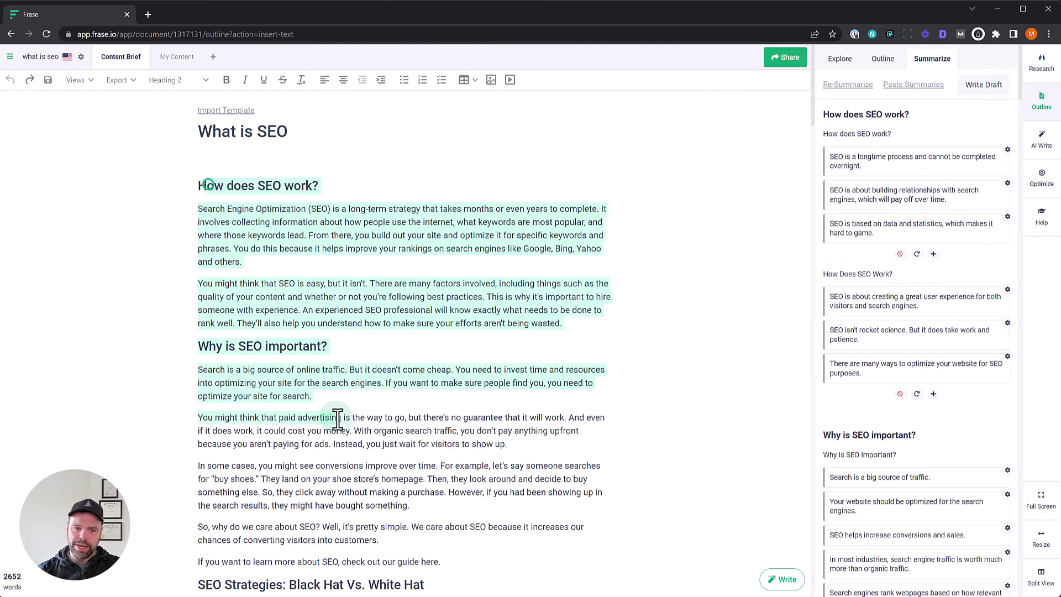
{"action": "scroll", "coordinate": [338, 418], "scroll_direction": "down", "scroll_amount": 15}
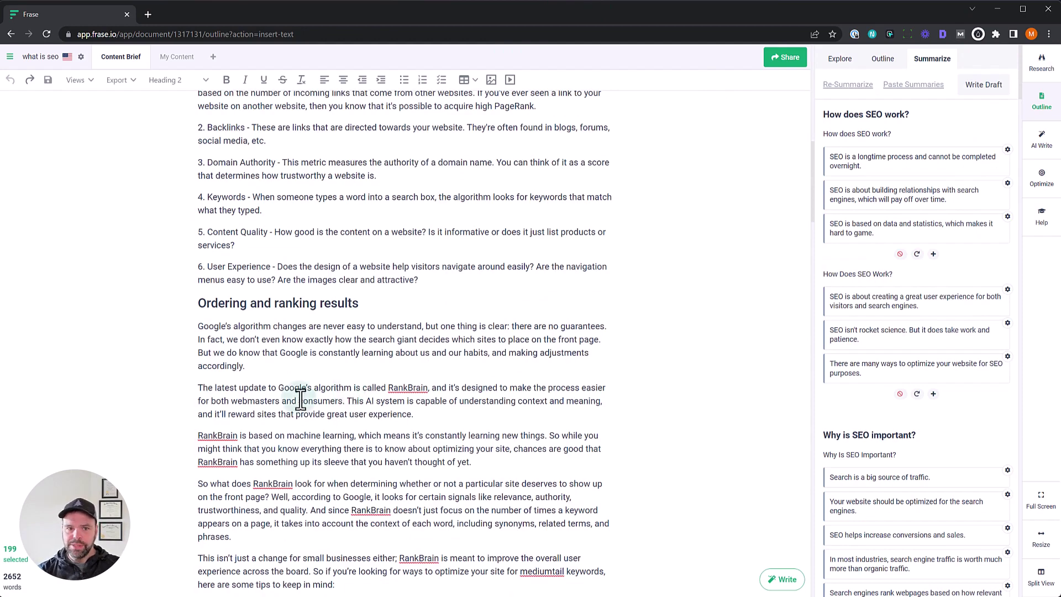
{"action": "scroll", "coordinate": [351, 390], "scroll_direction": "down", "scroll_amount": 4}
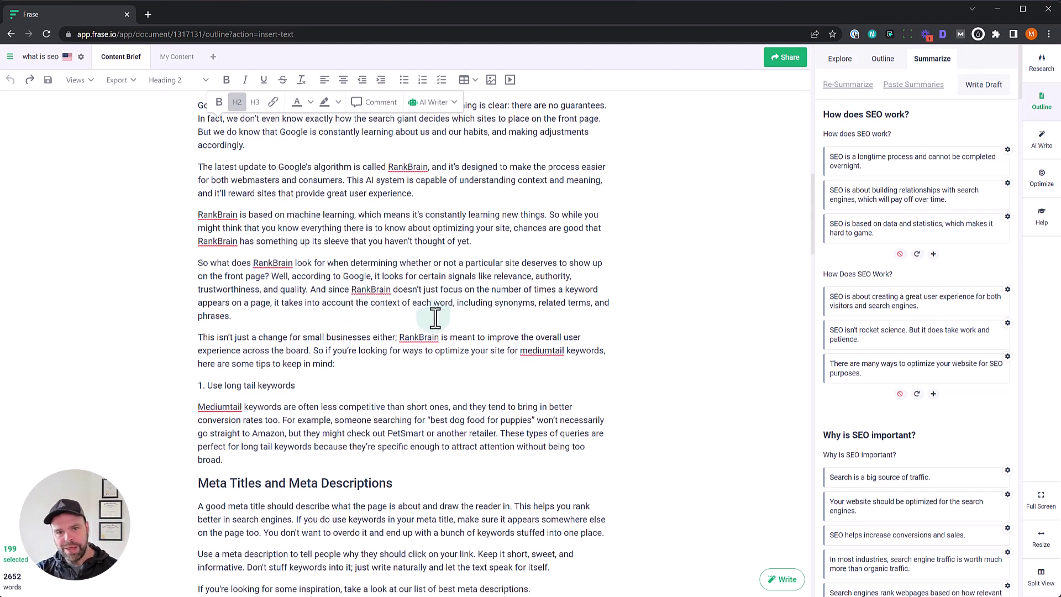
{"action": "scroll", "coordinate": [439, 320], "scroll_direction": "down", "scroll_amount": 15}
{"action": "scroll", "coordinate": [438, 354], "scroll_direction": "down", "scroll_amount": 20}
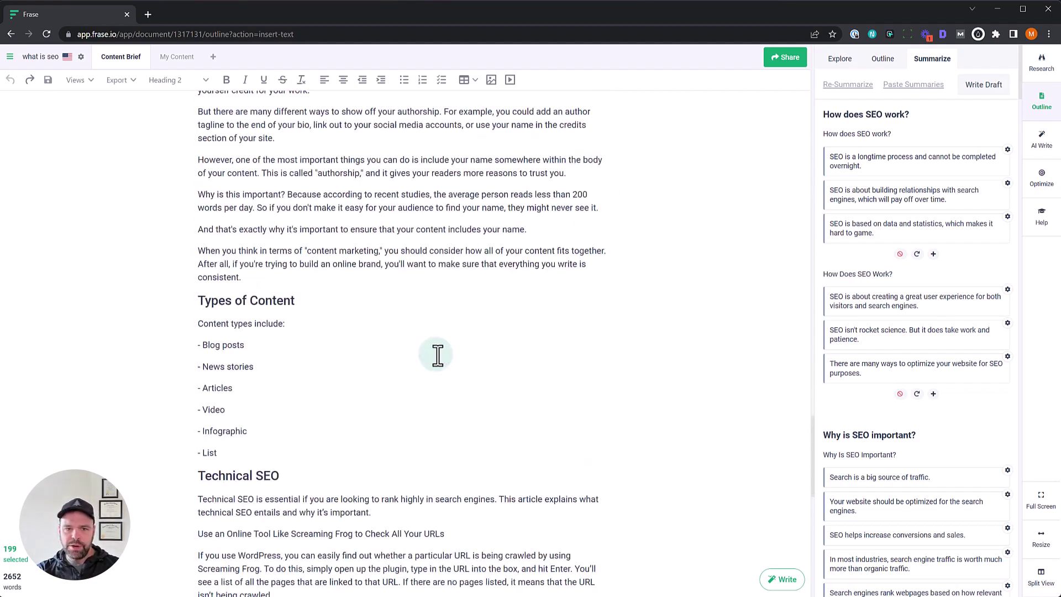
{"action": "scroll", "coordinate": [438, 344], "scroll_direction": "down", "scroll_amount": 6}
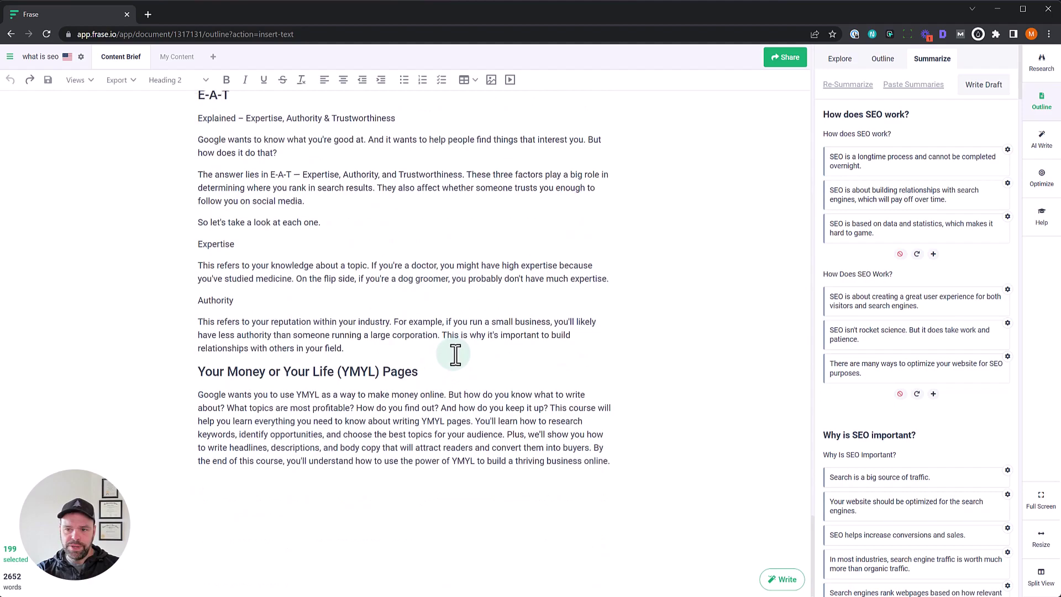
{"action": "scroll", "coordinate": [453, 356], "scroll_direction": "up", "scroll_amount": 20}
{"action": "scroll", "coordinate": [481, 355], "scroll_direction": "up", "scroll_amount": 5}
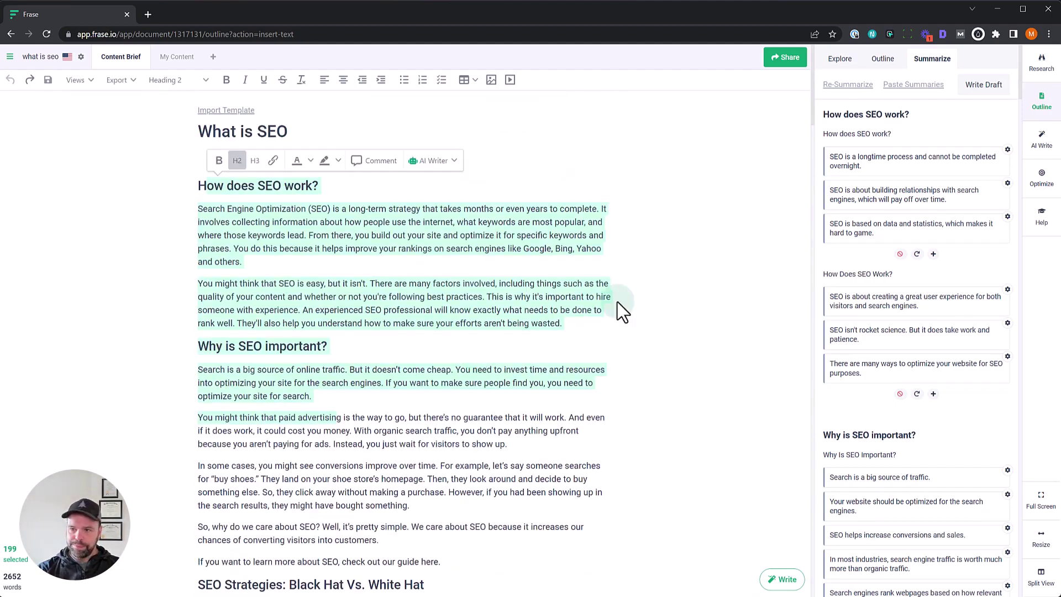
Clear the draft's text selection and bring up the competitor headings research view.
{"action": "left_click", "coordinate": [614, 259]}
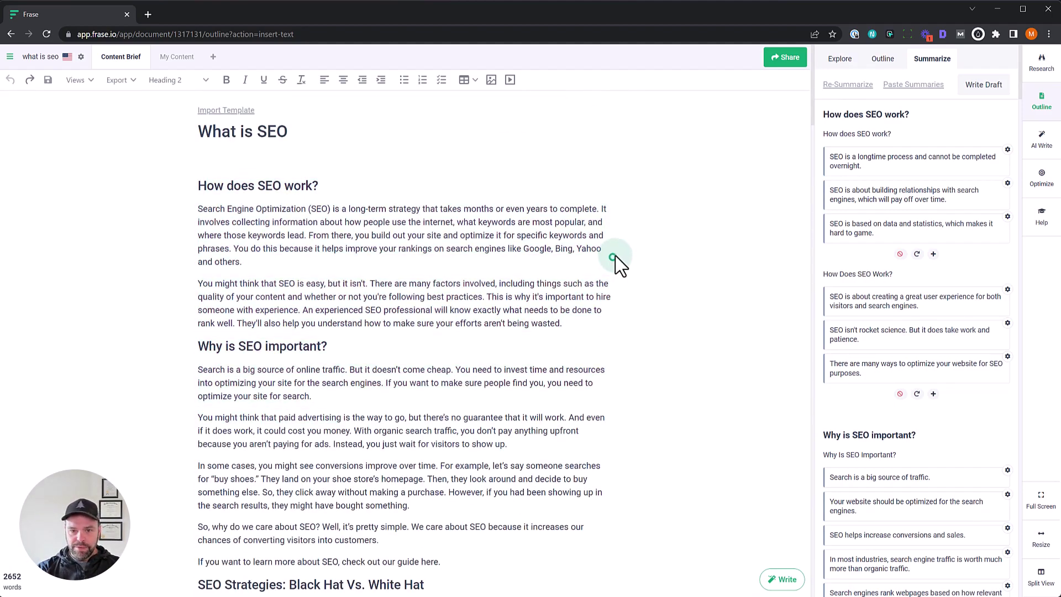
{"action": "left_click", "coordinate": [1043, 66]}
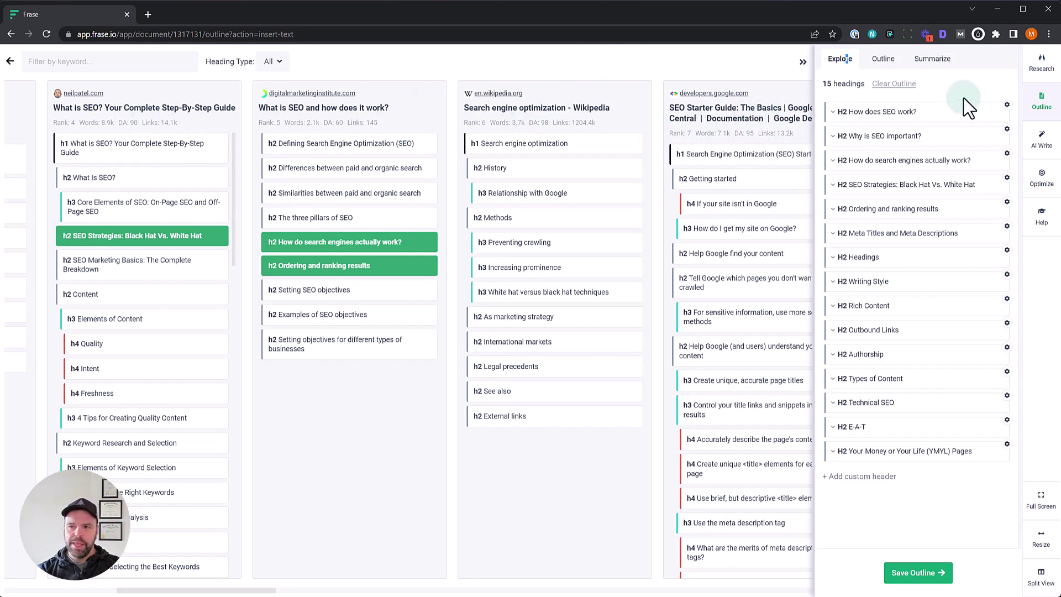
{"action": "left_click", "coordinate": [1042, 111]}
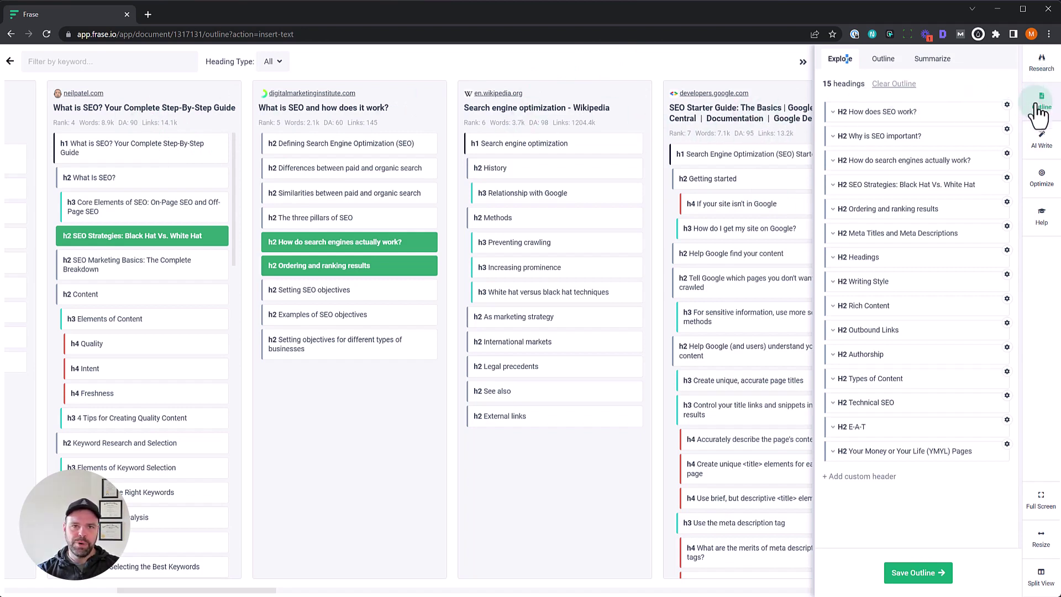
{"action": "left_click", "coordinate": [611, 177]}
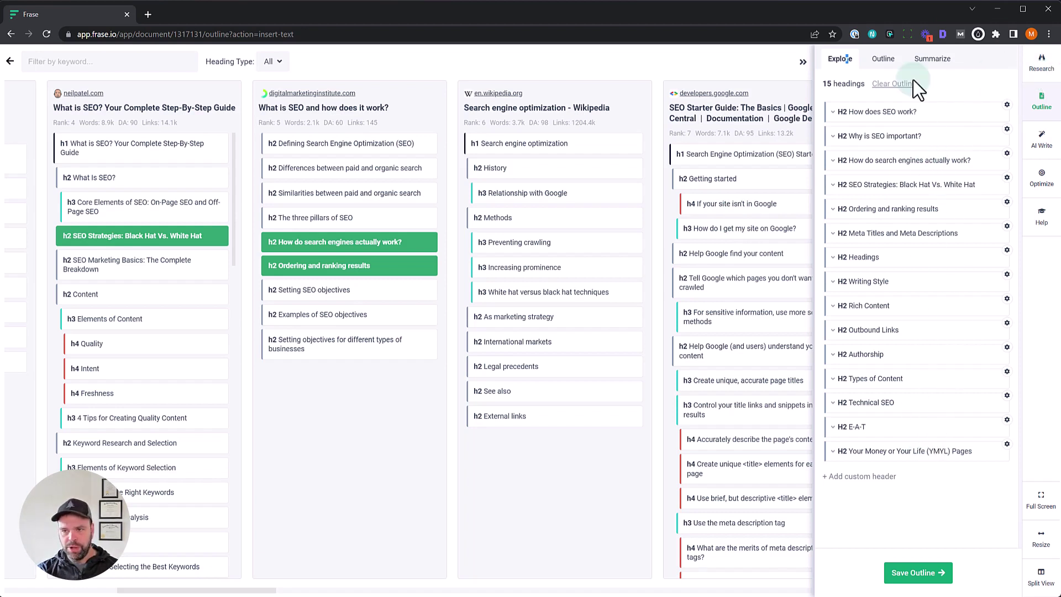
Return to the section summaries and delete the second 'How Does SEO Work?' group.
{"action": "left_click", "coordinate": [931, 59]}
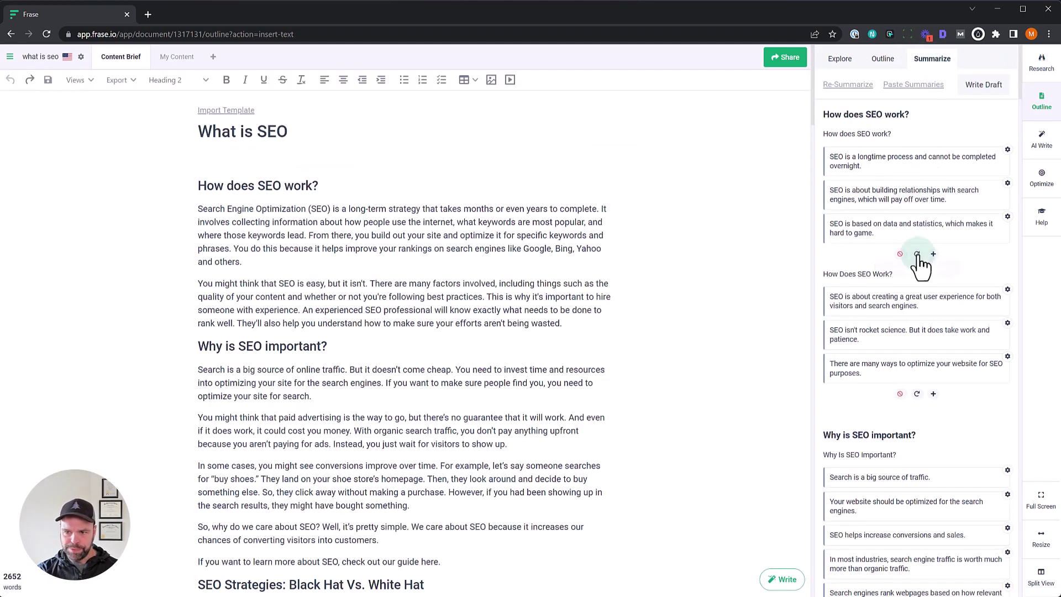
{"action": "scroll", "coordinate": [926, 266], "scroll_direction": "down", "scroll_amount": 2}
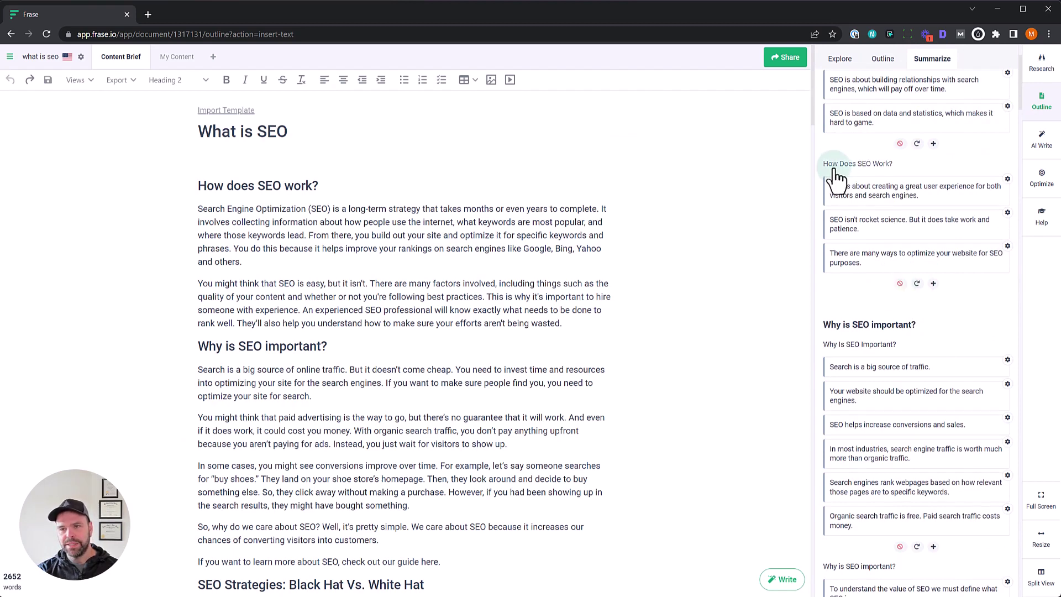
{"action": "scroll", "coordinate": [835, 177], "scroll_direction": "up", "scroll_amount": 2}
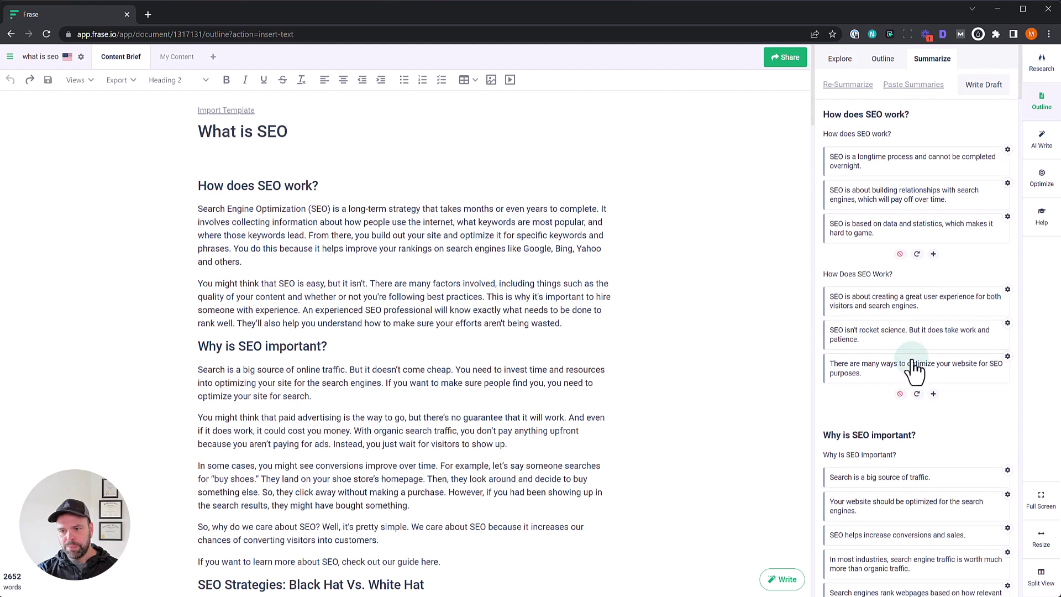
{"action": "left_click", "coordinate": [899, 394]}
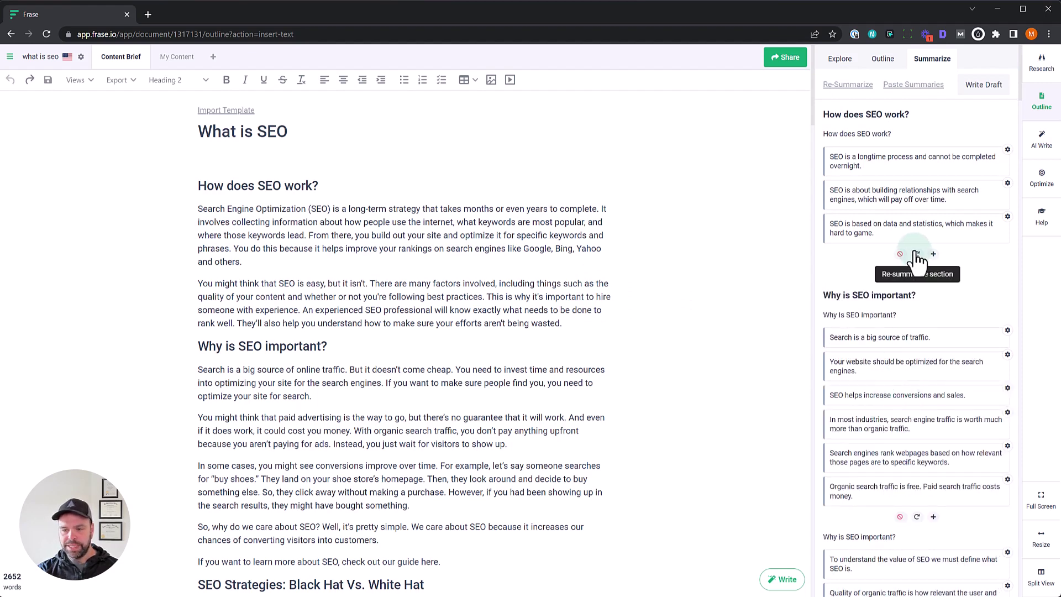
Trash the 'SEO helps increase conversions and sales.' card and review the How does SEO work? paragraphs.
{"action": "scroll", "coordinate": [944, 321], "scroll_direction": "down", "scroll_amount": 2}
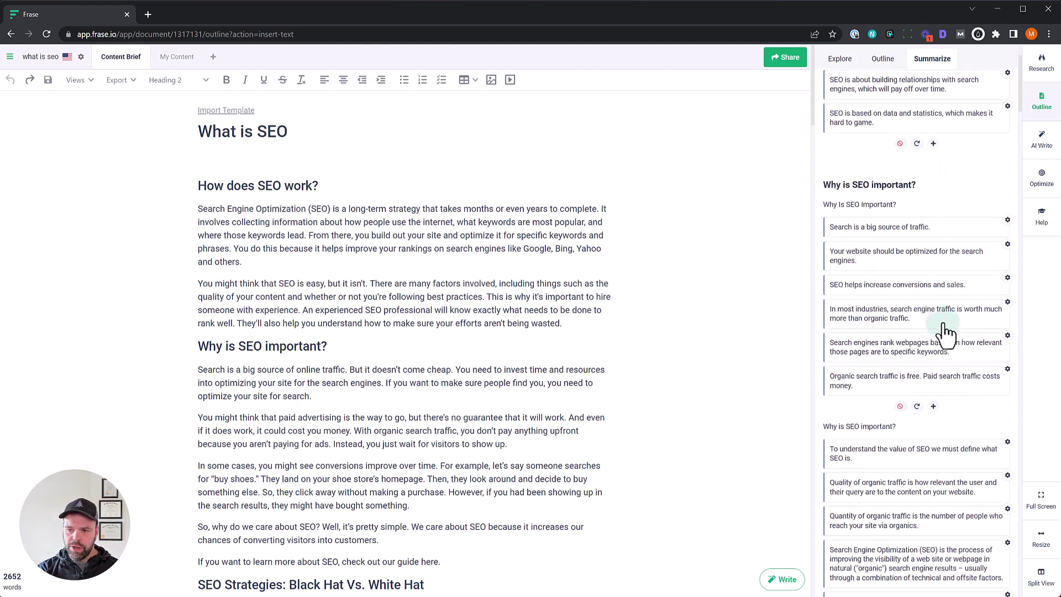
{"action": "left_click", "coordinate": [1003, 283]}
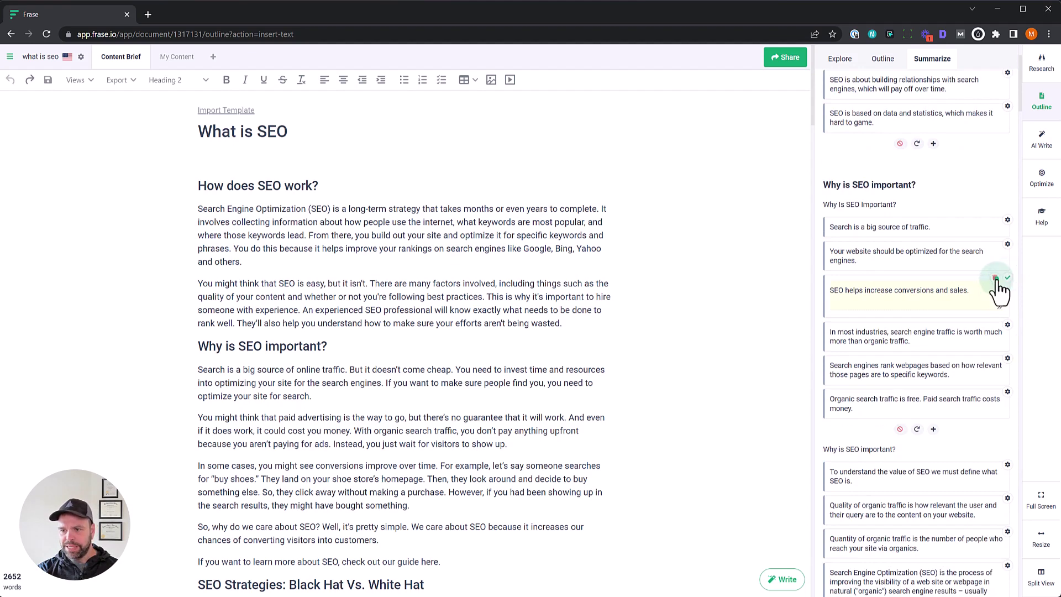
{"action": "left_click", "coordinate": [995, 278]}
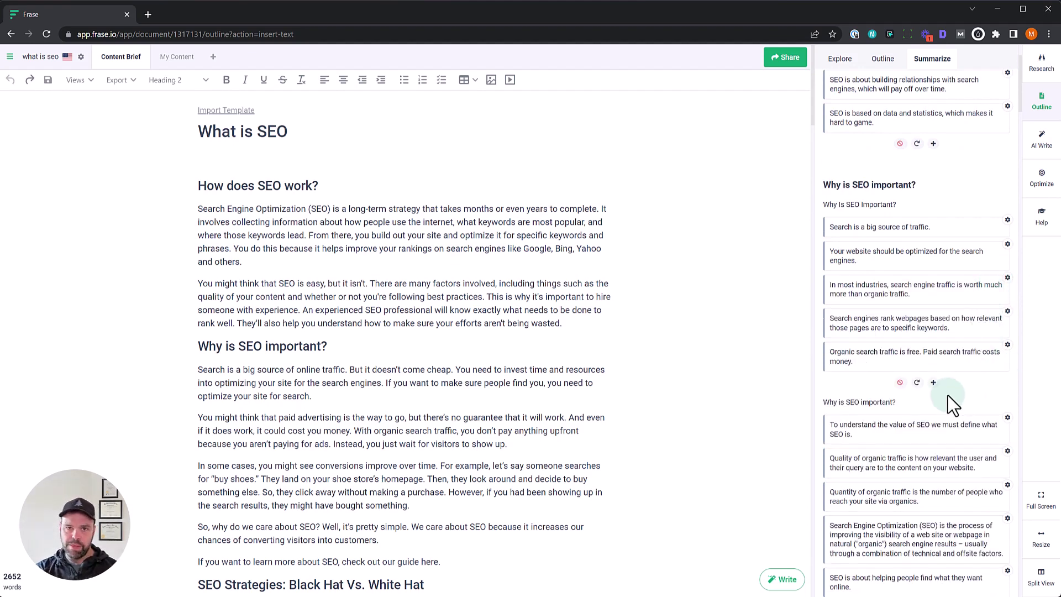
{"action": "scroll", "coordinate": [946, 412], "scroll_direction": "down", "scroll_amount": 10}
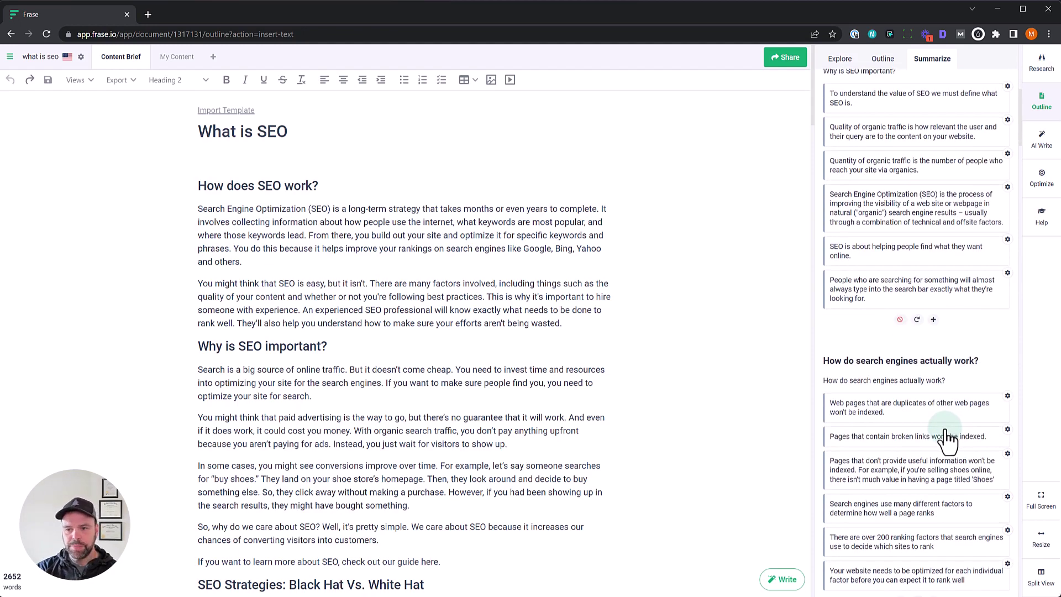
{"action": "scroll", "coordinate": [947, 441], "scroll_direction": "down", "scroll_amount": 12}
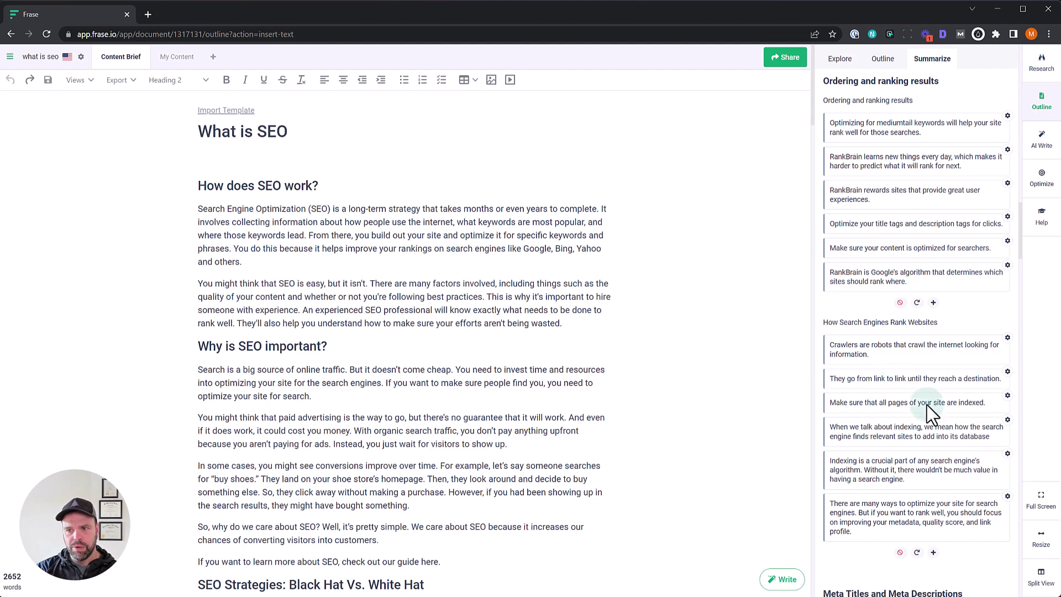
{"action": "left_click_drag", "start_coordinate": [357, 208], "coordinate": [575, 325]}
{"action": "left_click", "coordinate": [578, 324]}
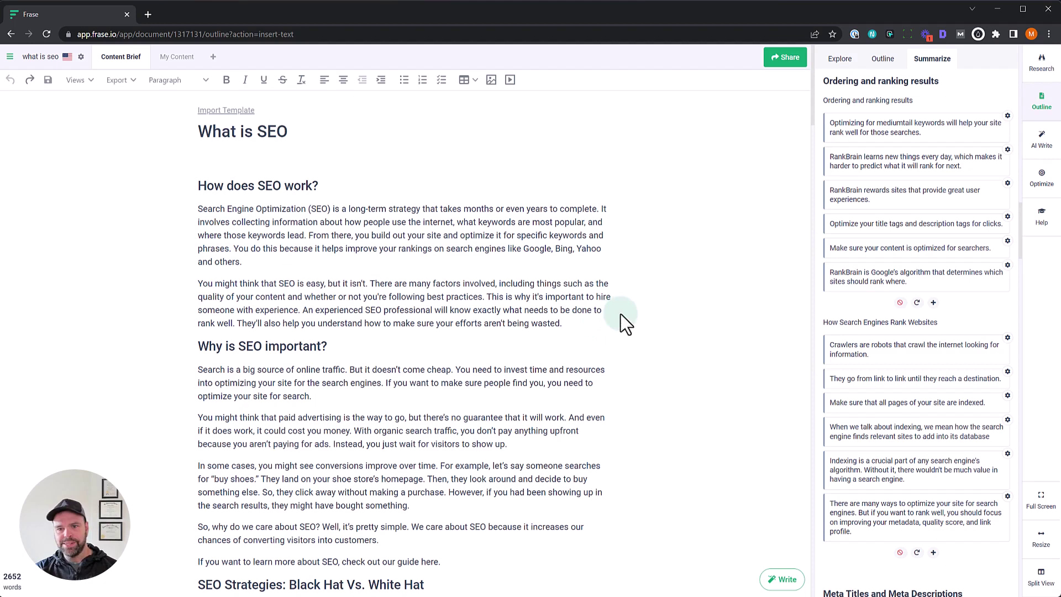
Show the draft's topic scores and check the SERP mentions of Search Engine Optimization.
{"action": "left_click", "coordinate": [1044, 182]}
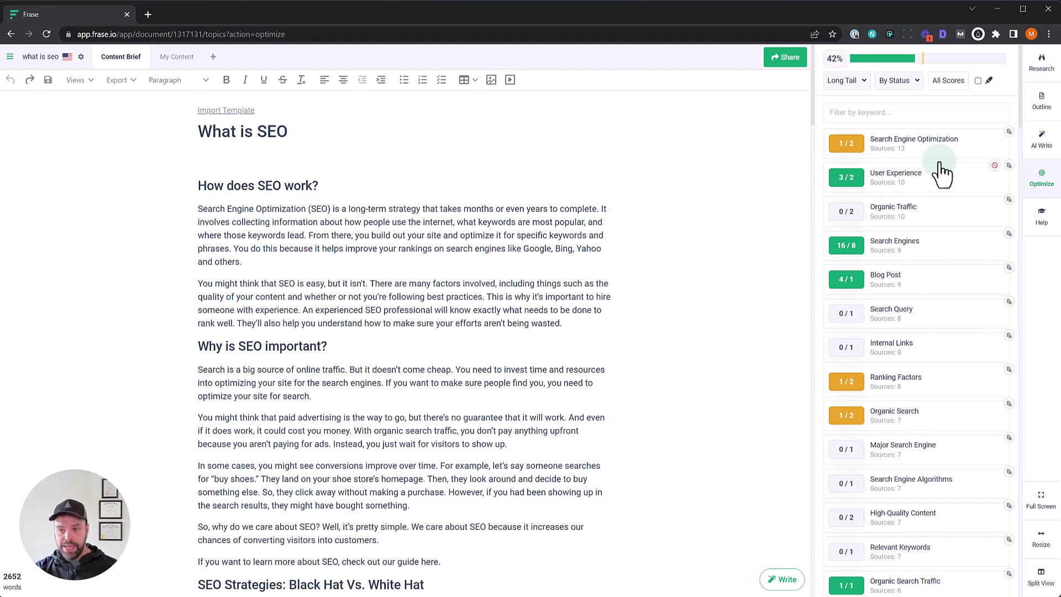
{"action": "left_click", "coordinate": [938, 144]}
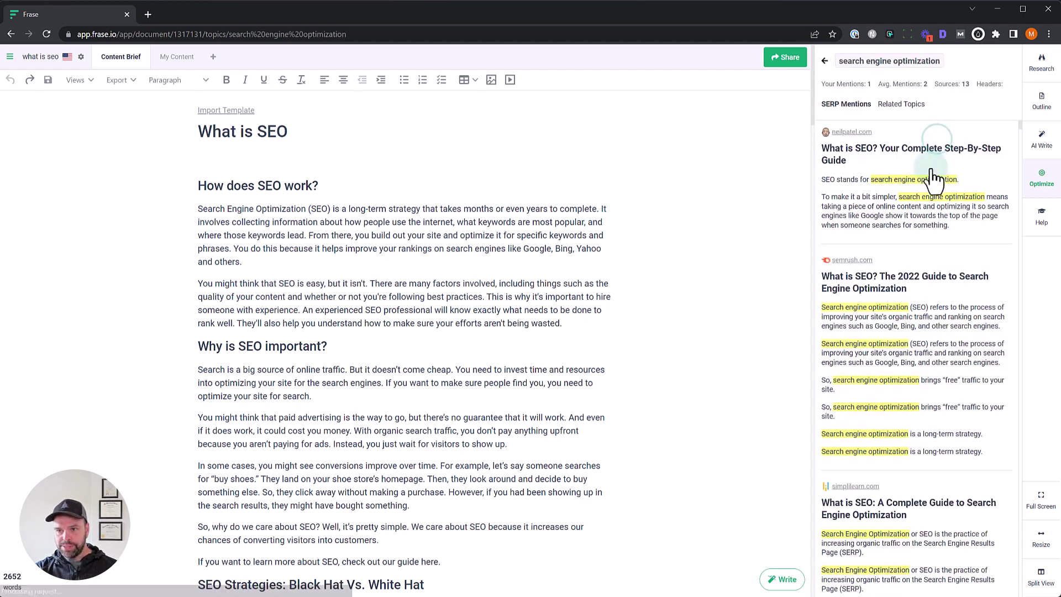
{"action": "left_click", "coordinate": [824, 61]}
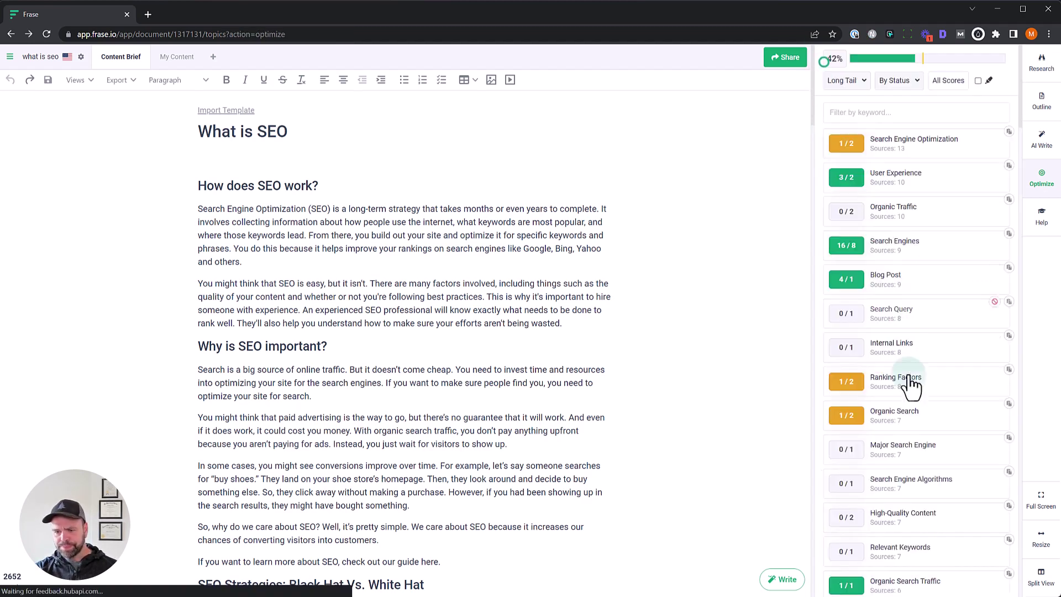
Bring up the SERP mentions for the User Intent topic.
{"action": "scroll", "coordinate": [912, 448], "scroll_direction": "down", "scroll_amount": 5}
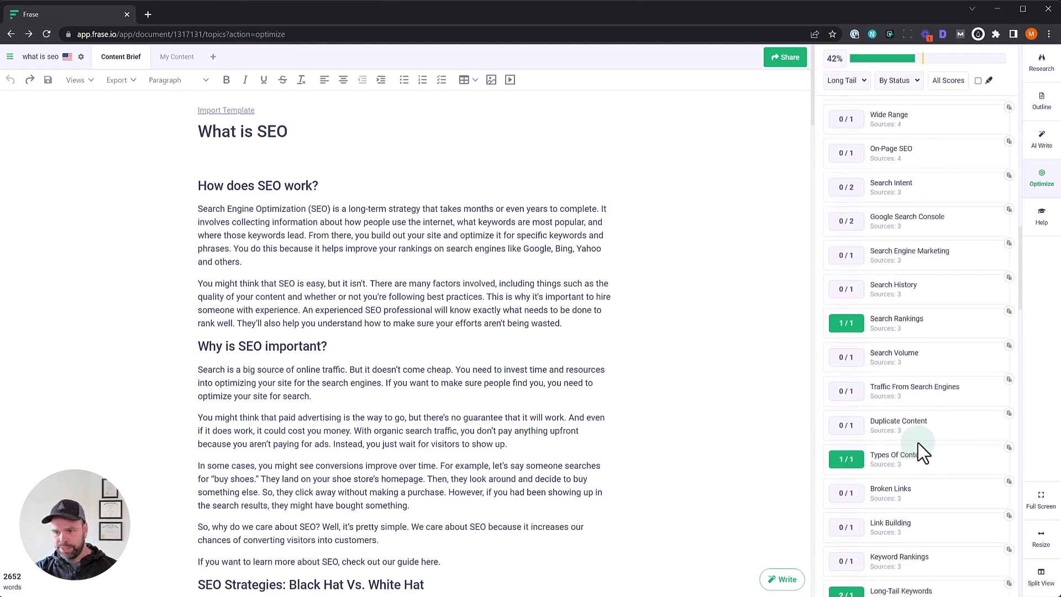
{"action": "scroll", "coordinate": [917, 445], "scroll_direction": "down", "scroll_amount": 4}
{"action": "scroll", "coordinate": [917, 442], "scroll_direction": "down", "scroll_amount": 2}
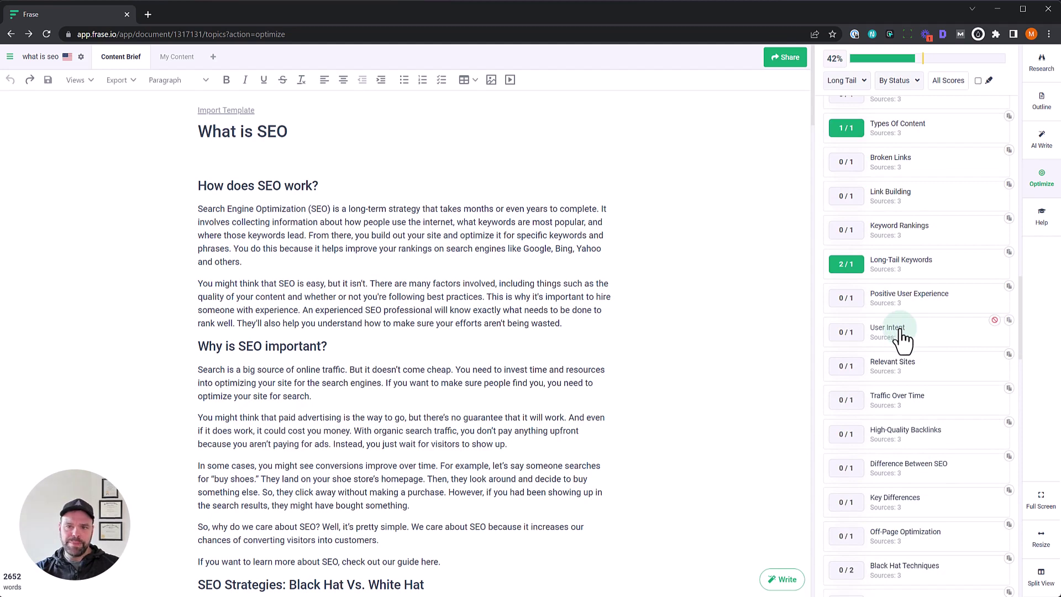
{"action": "left_click", "coordinate": [928, 332]}
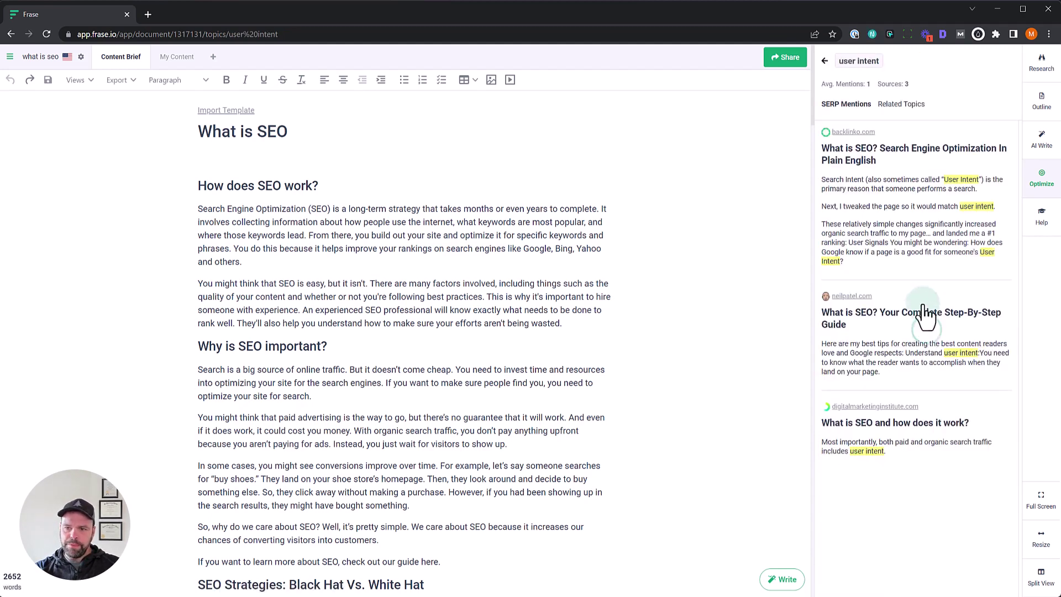
Insert the neilpatel.com and two backlinko.com user intent snippets into the draft, then return to topic scores.
{"action": "left_click", "coordinate": [922, 379]}
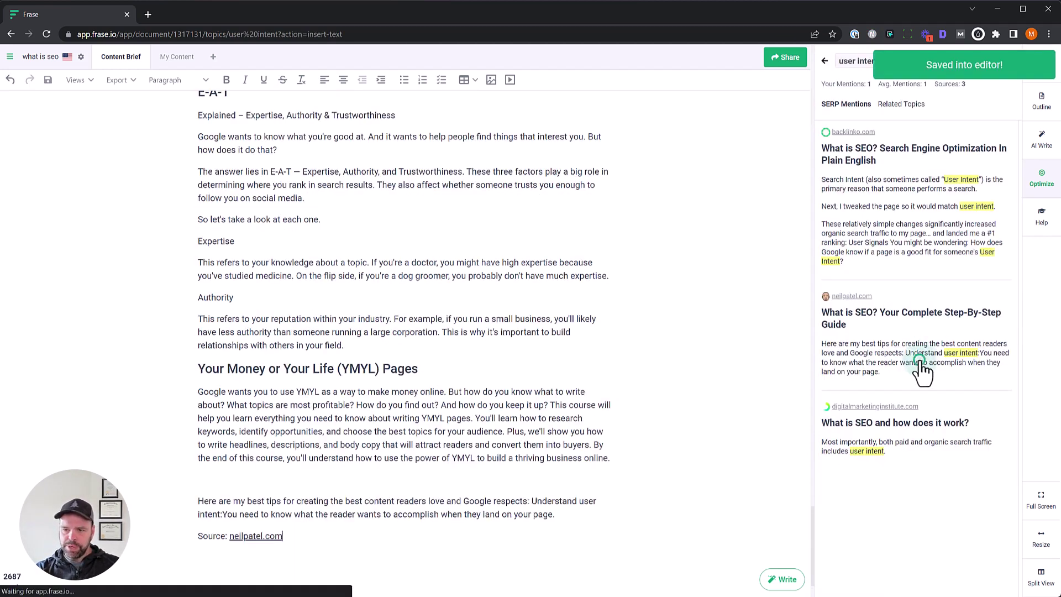
{"action": "left_click", "coordinate": [917, 237]}
{"action": "left_click", "coordinate": [917, 180]}
{"action": "scroll", "coordinate": [387, 491], "scroll_direction": "down", "scroll_amount": 3}
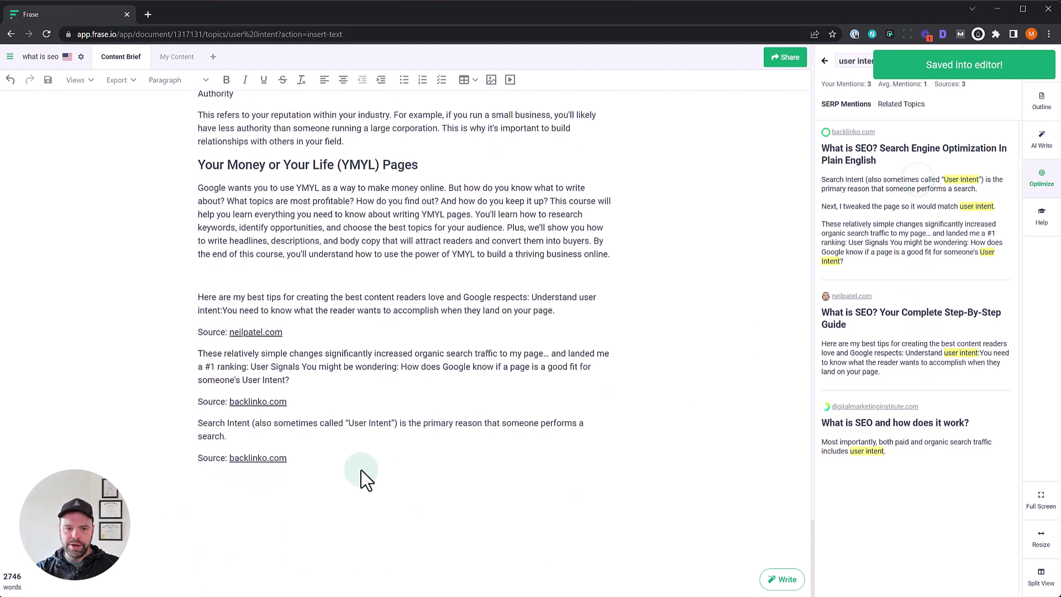
{"action": "left_click_drag", "start_coordinate": [308, 456], "coordinate": [175, 301]}
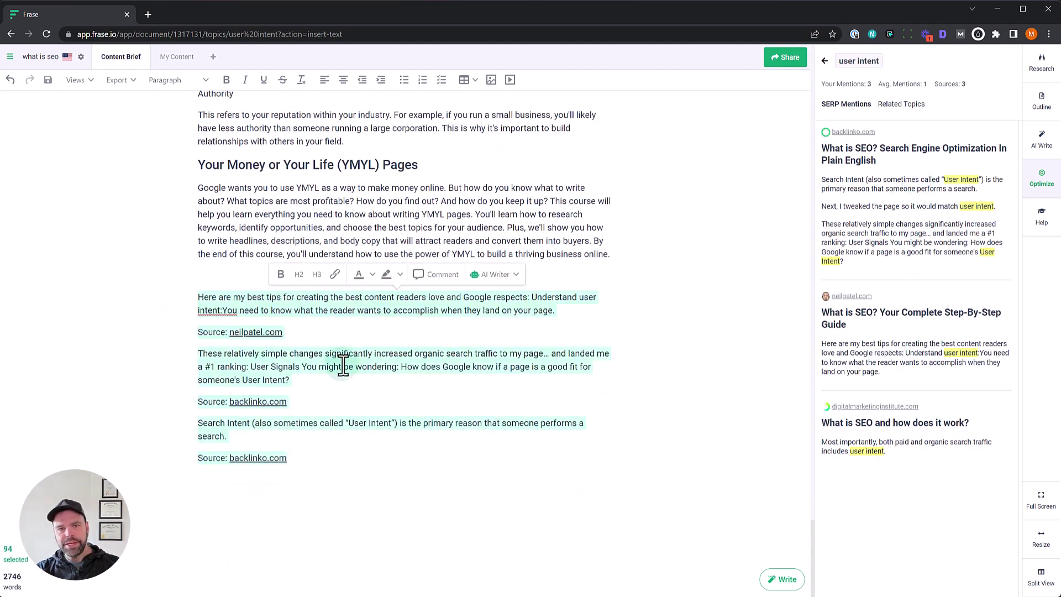
{"action": "left_click", "coordinate": [825, 61]}
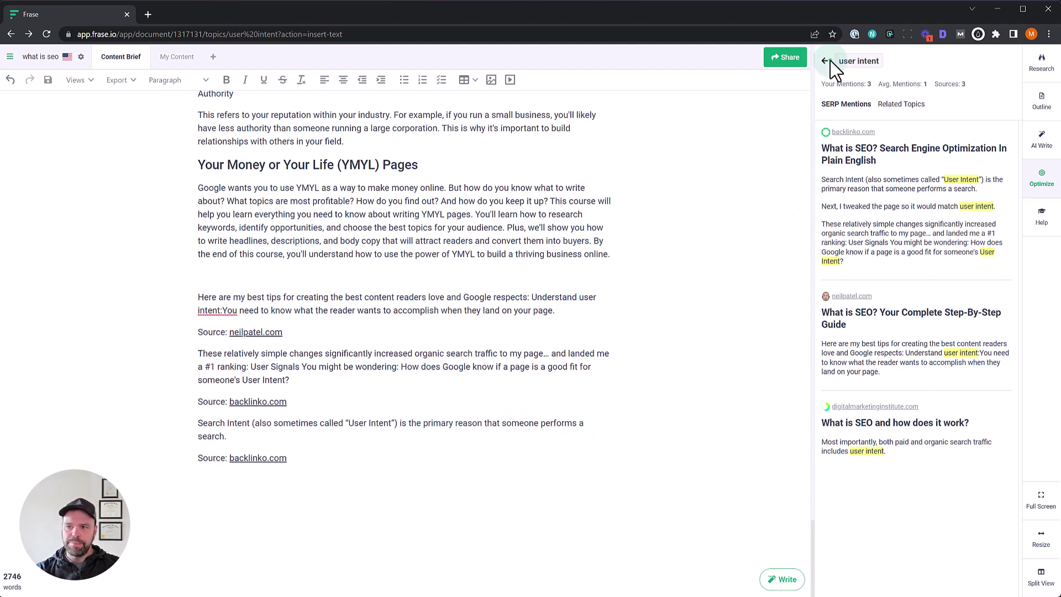
{"action": "left_click", "coordinate": [1042, 178]}
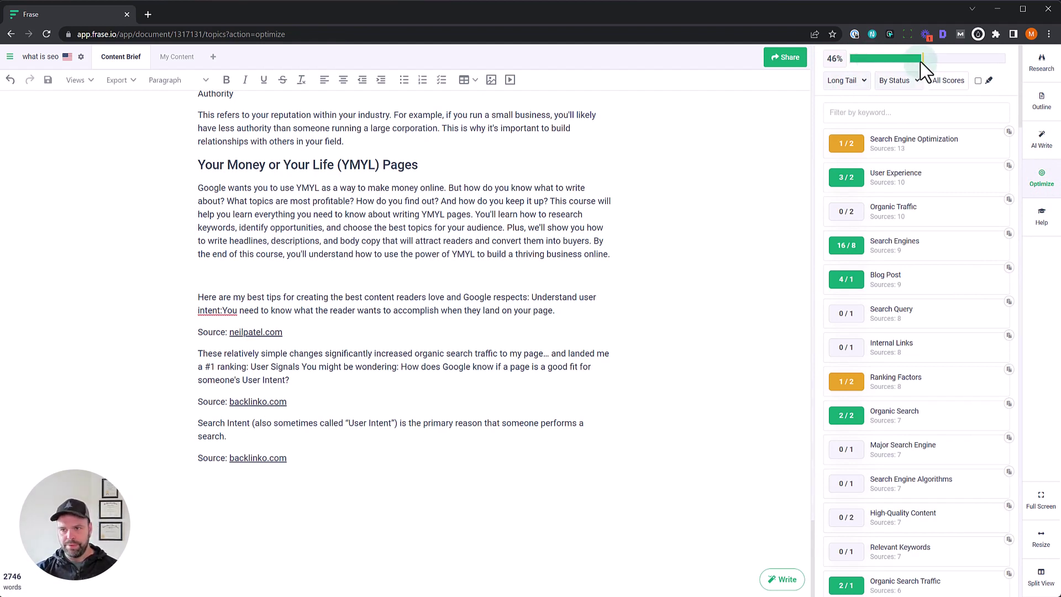
{"action": "mouse_move", "coordinate": [923, 59]}
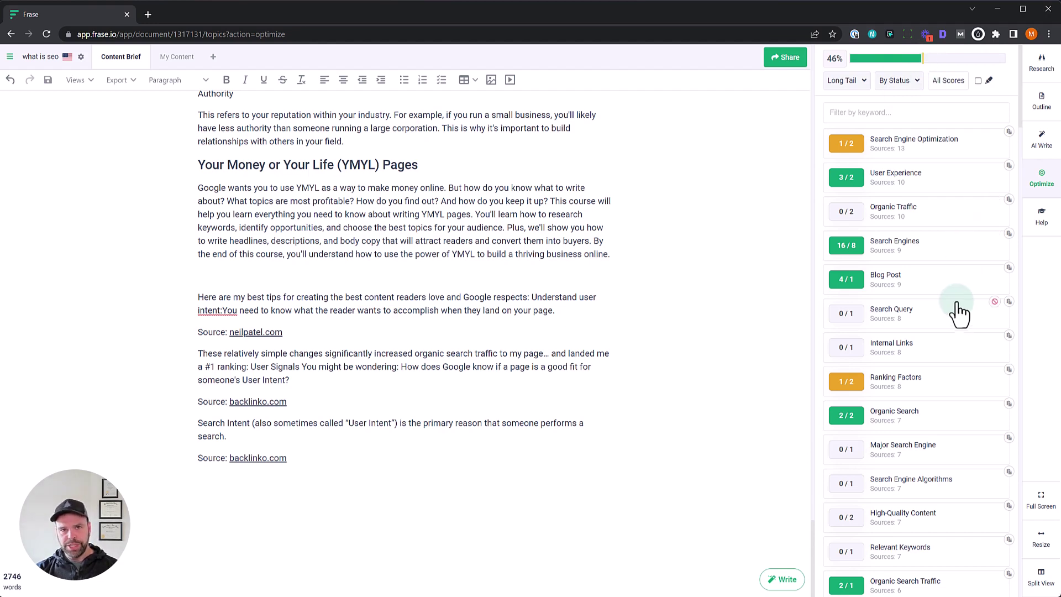
{"action": "scroll", "coordinate": [947, 326], "scroll_direction": "down", "scroll_amount": 10}
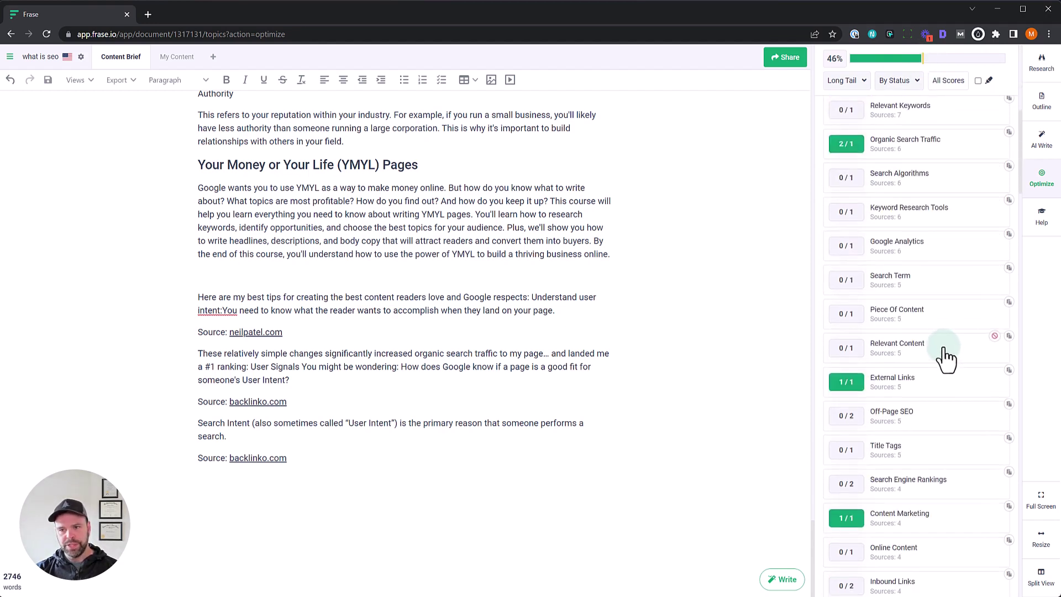
{"action": "scroll", "coordinate": [922, 343], "scroll_direction": "down", "scroll_amount": 4}
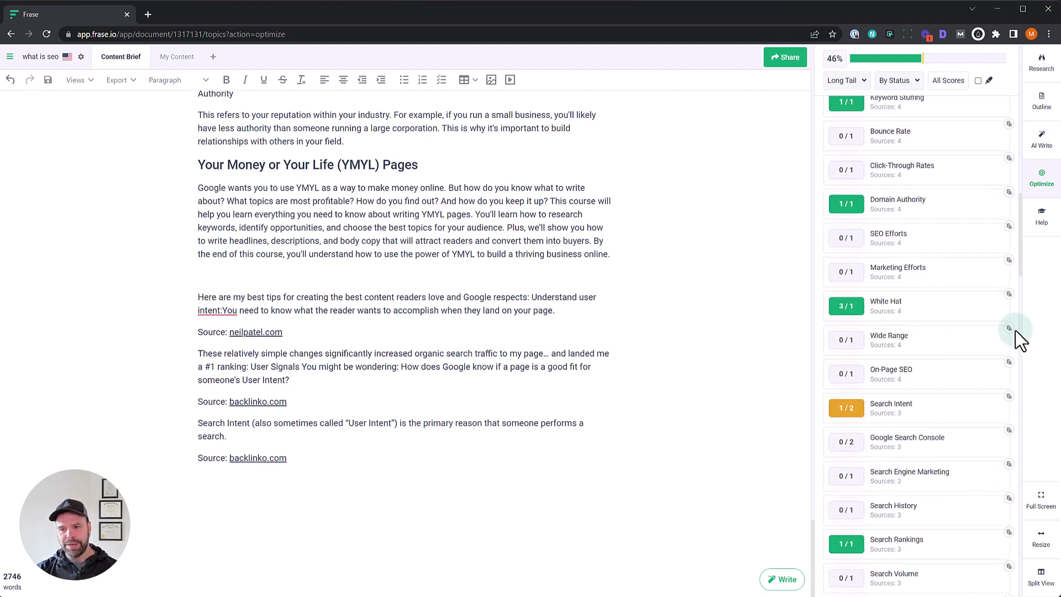
{"action": "scroll", "coordinate": [906, 384], "scroll_direction": "down", "scroll_amount": 8}
{"action": "scroll", "coordinate": [906, 384], "scroll_direction": "down", "scroll_amount": 15}
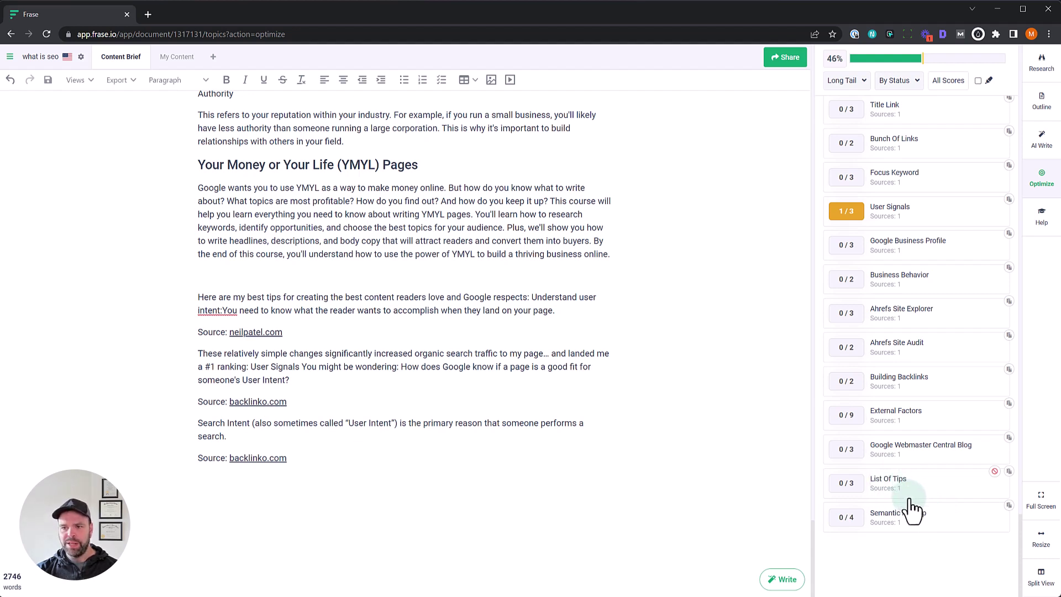
{"action": "scroll", "coordinate": [913, 382], "scroll_direction": "up", "scroll_amount": 2}
{"action": "scroll", "coordinate": [913, 364], "scroll_direction": "up", "scroll_amount": 4}
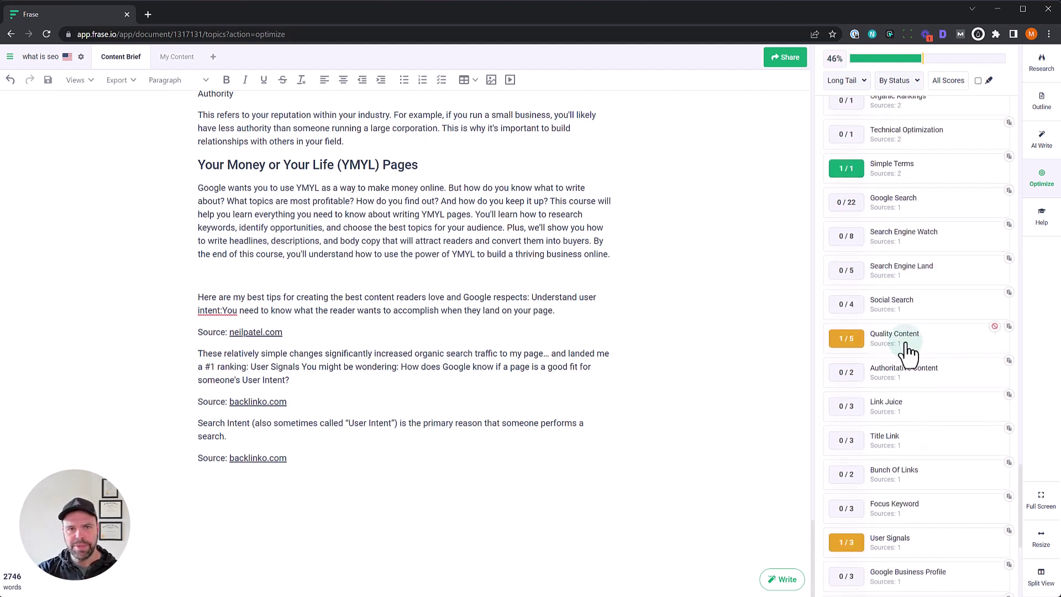
{"action": "scroll", "coordinate": [917, 354], "scroll_direction": "up", "scroll_amount": 2}
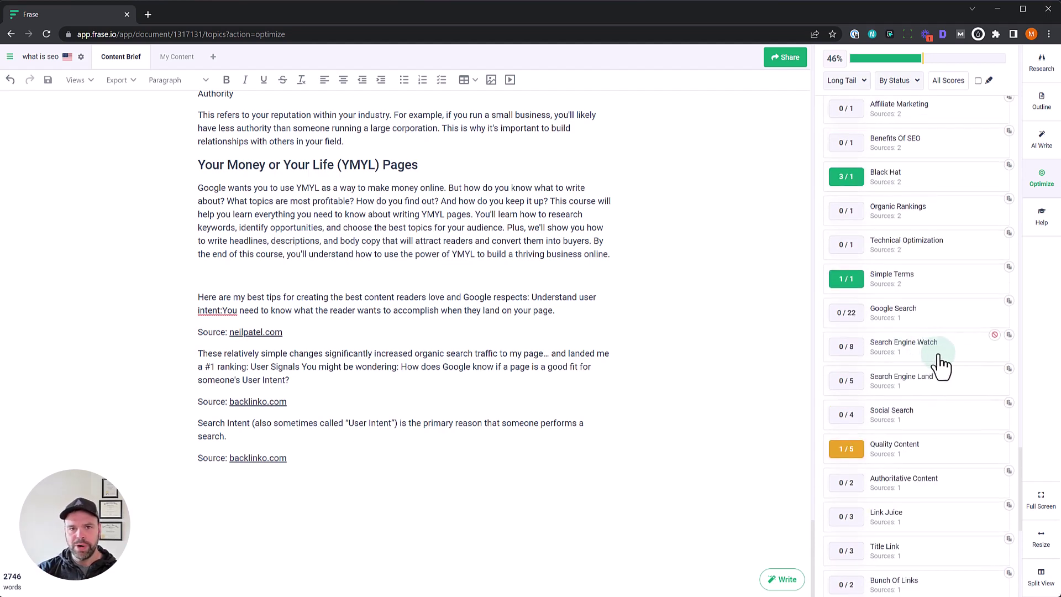
{"action": "scroll", "coordinate": [953, 356], "scroll_direction": "up", "scroll_amount": 4}
{"action": "scroll", "coordinate": [952, 358], "scroll_direction": "up", "scroll_amount": 4}
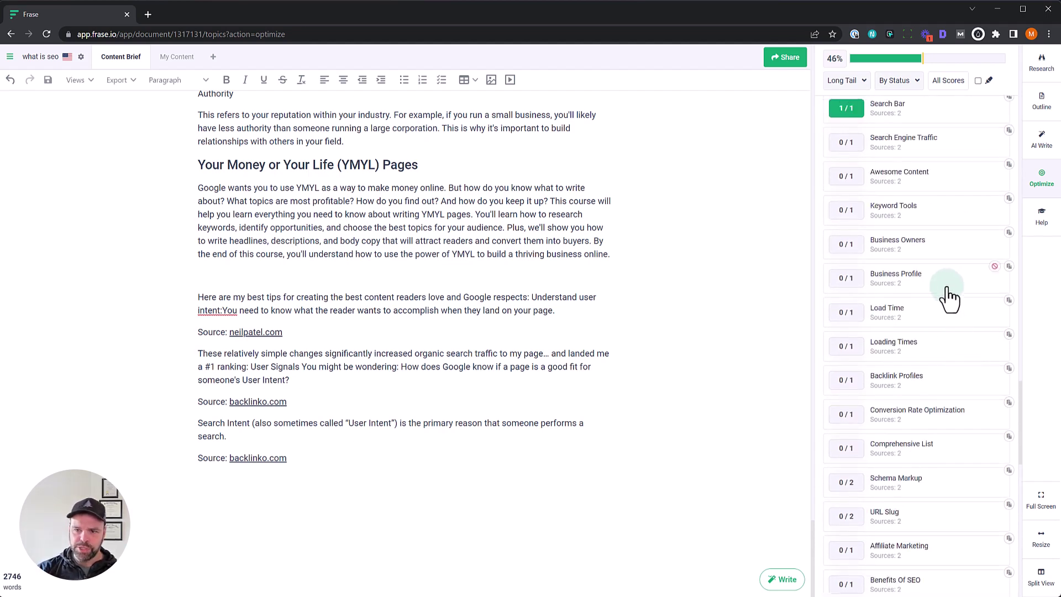
{"action": "scroll", "coordinate": [933, 348], "scroll_direction": "down", "scroll_amount": 6}
{"action": "scroll", "coordinate": [934, 359], "scroll_direction": "down", "scroll_amount": 6}
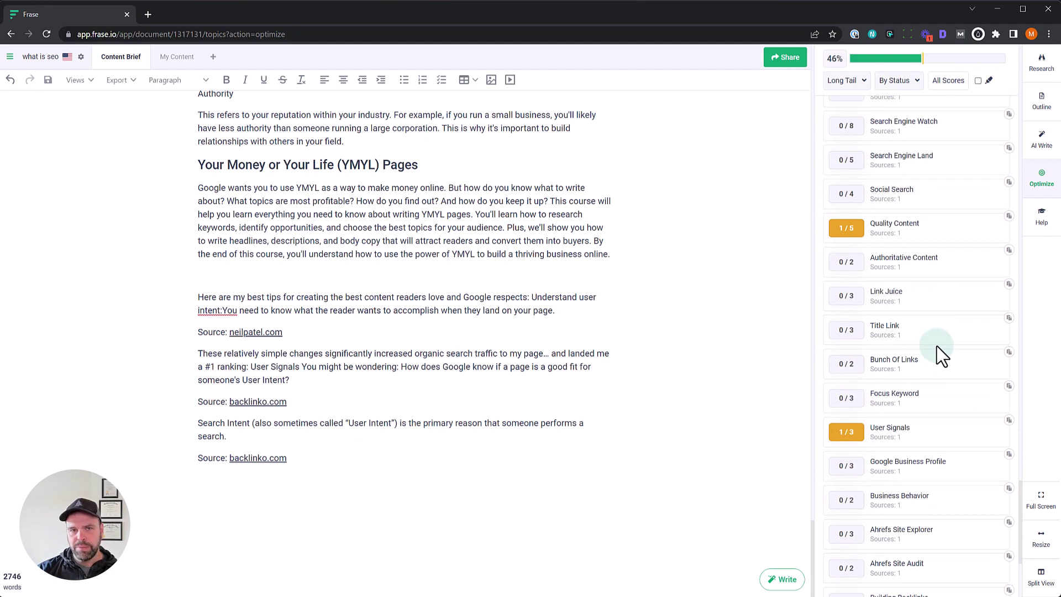
{"action": "mouse_move", "coordinate": [942, 360]}
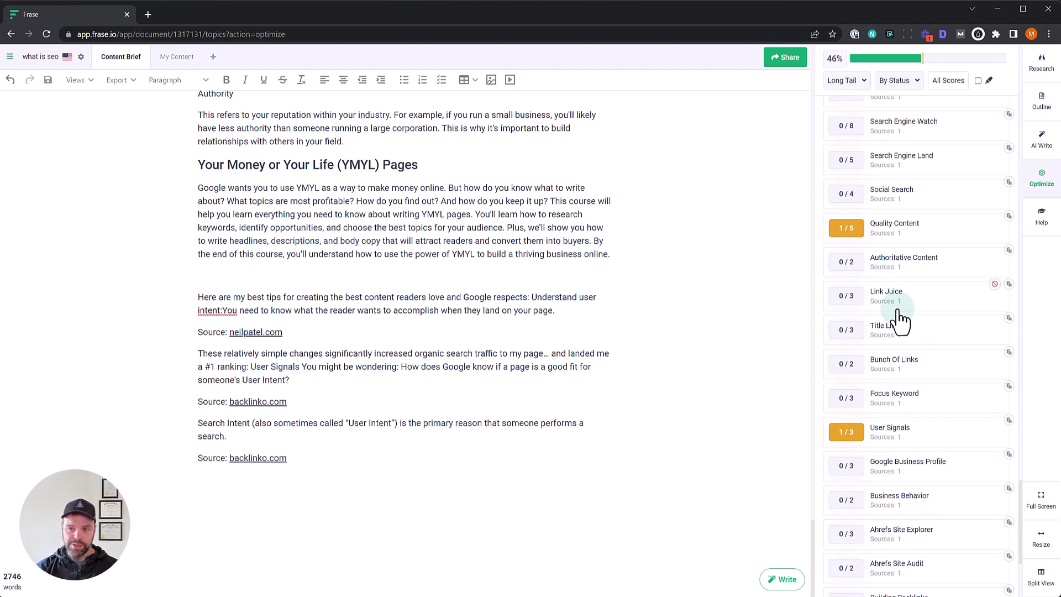
{"action": "scroll", "coordinate": [898, 320], "scroll_direction": "down", "scroll_amount": 15}
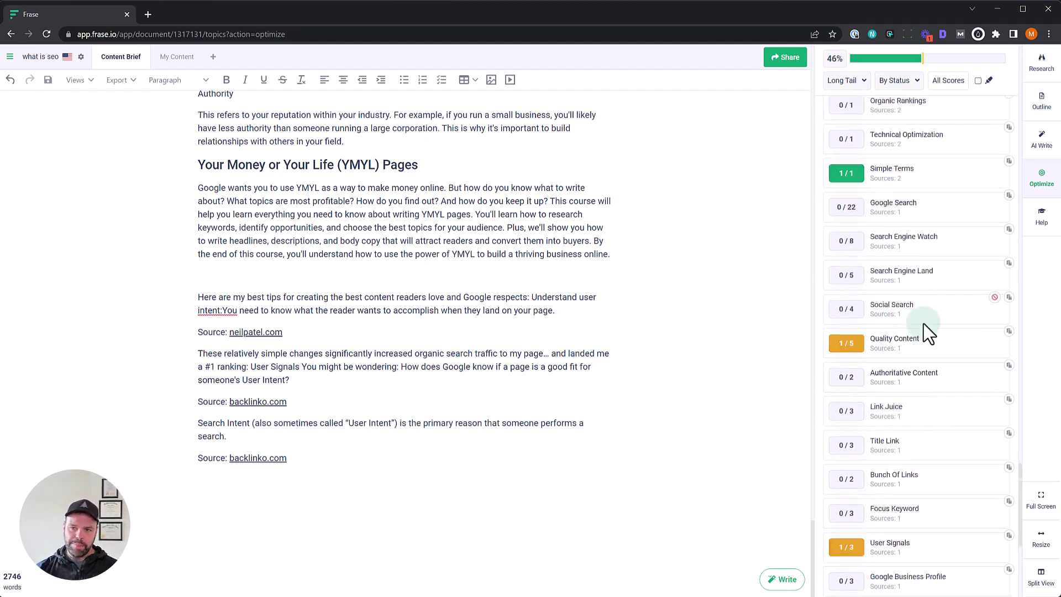
{"action": "scroll", "coordinate": [922, 343], "scroll_direction": "up", "scroll_amount": 5}
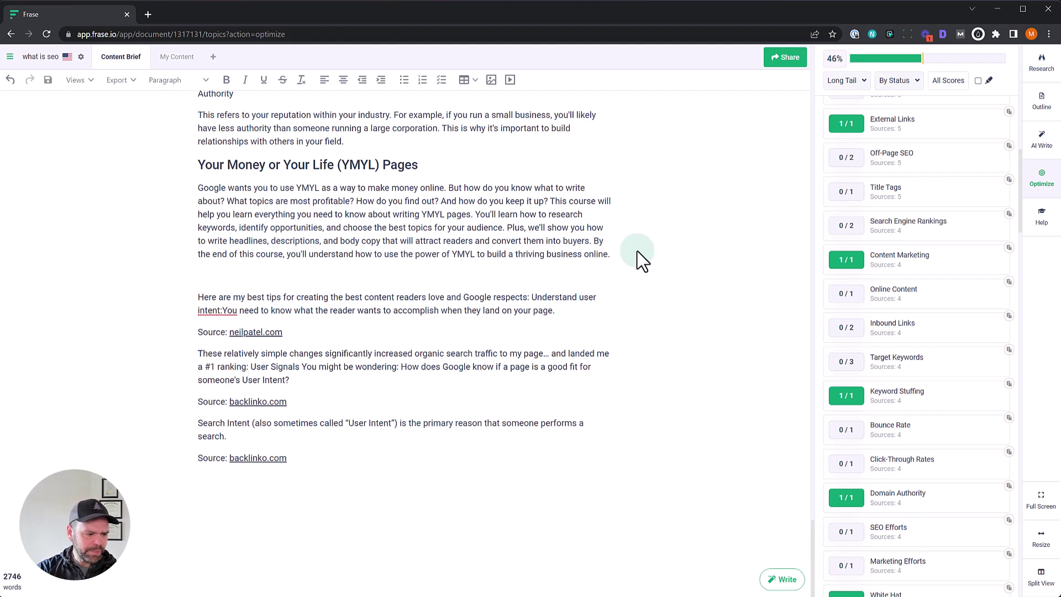
Switch the Optimize topic grouping from Long Tail to Clusters.
{"action": "left_click", "coordinate": [845, 80]}
{"action": "left_click", "coordinate": [845, 108]}
{"action": "scroll", "coordinate": [923, 354], "scroll_direction": "down", "scroll_amount": 6}
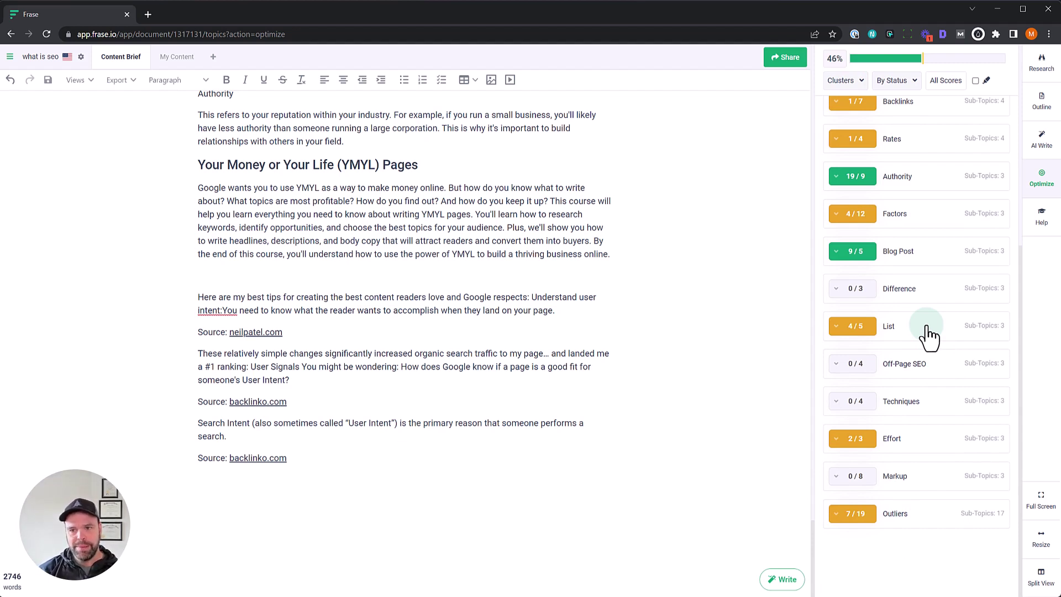
Expand and collapse the Difference, Factors, Authority and Keywords clusters to inspect their sub-topics.
{"action": "left_click", "coordinate": [939, 289]}
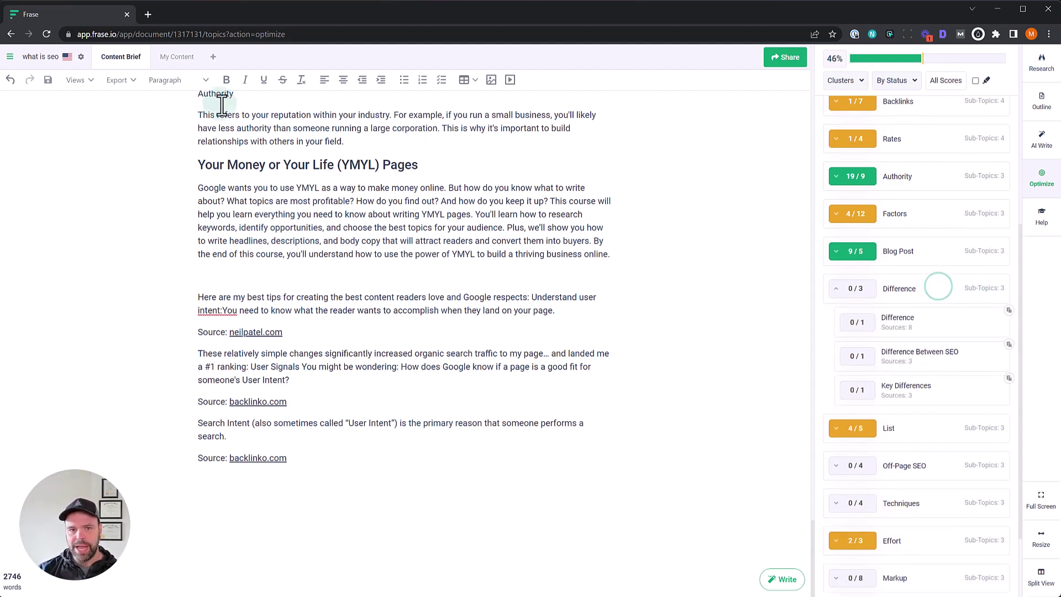
{"action": "left_click", "coordinate": [913, 287]}
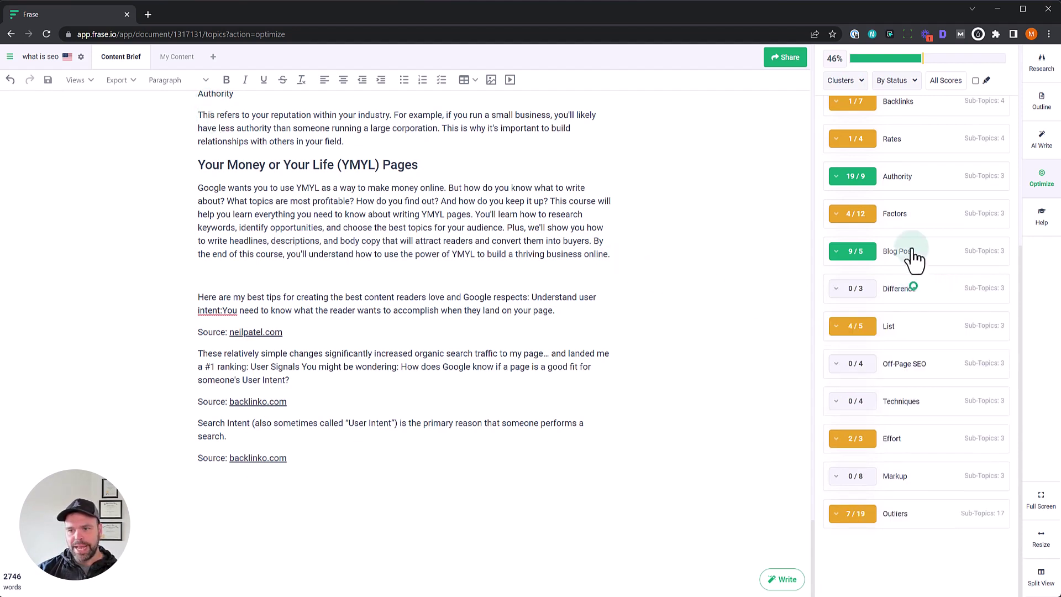
{"action": "left_click", "coordinate": [911, 216]}
{"action": "left_click", "coordinate": [897, 176]}
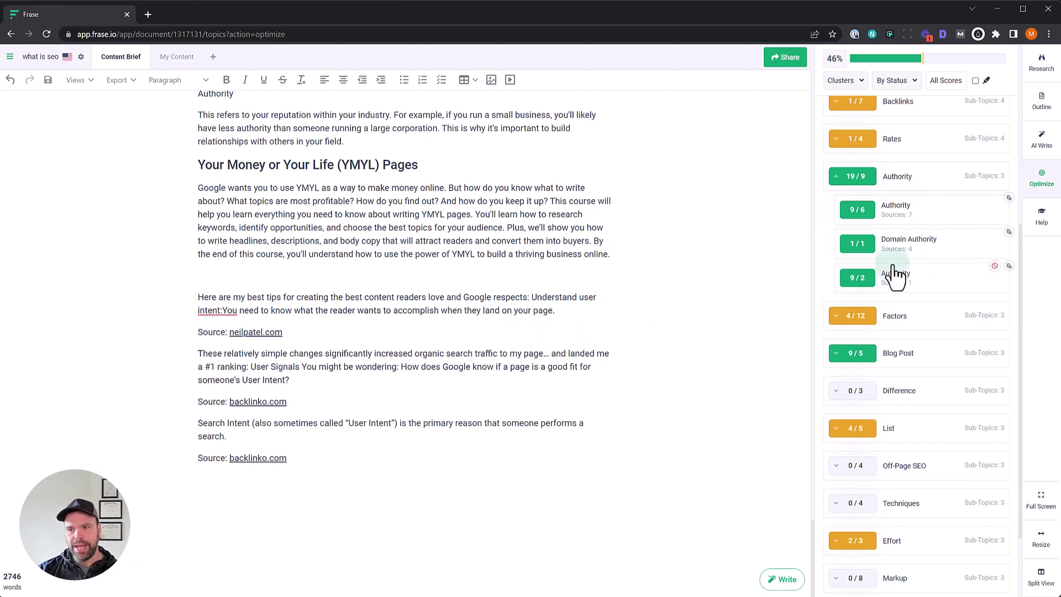
{"action": "left_click", "coordinate": [931, 182]}
{"action": "scroll", "coordinate": [914, 271], "scroll_direction": "up", "scroll_amount": 4}
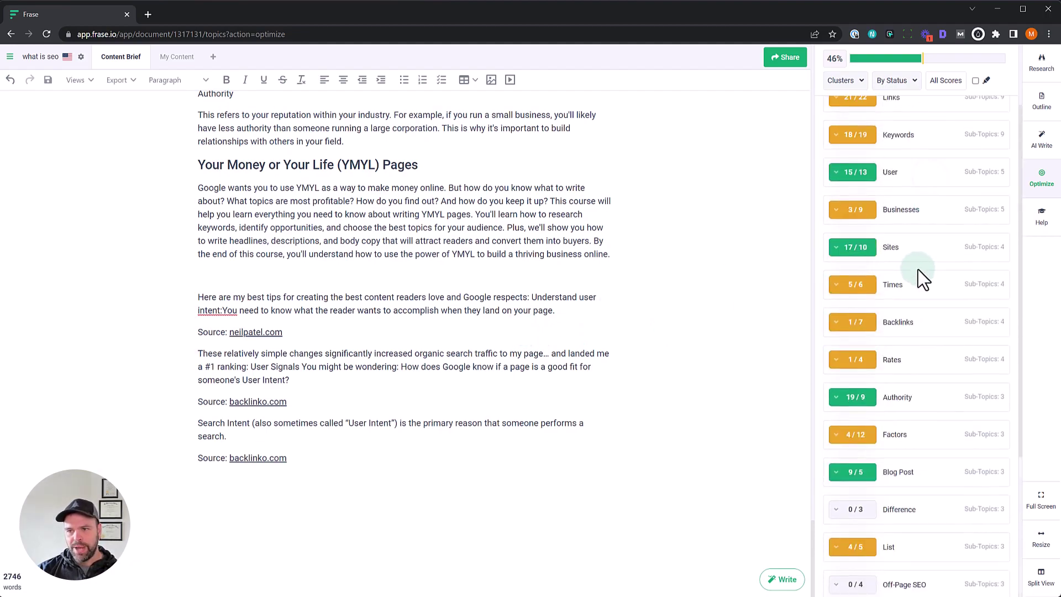
{"action": "scroll", "coordinate": [920, 282], "scroll_direction": "up", "scroll_amount": 2}
{"action": "left_click", "coordinate": [911, 231]}
{"action": "scroll", "coordinate": [322, 333], "scroll_direction": "up", "scroll_amount": 20}
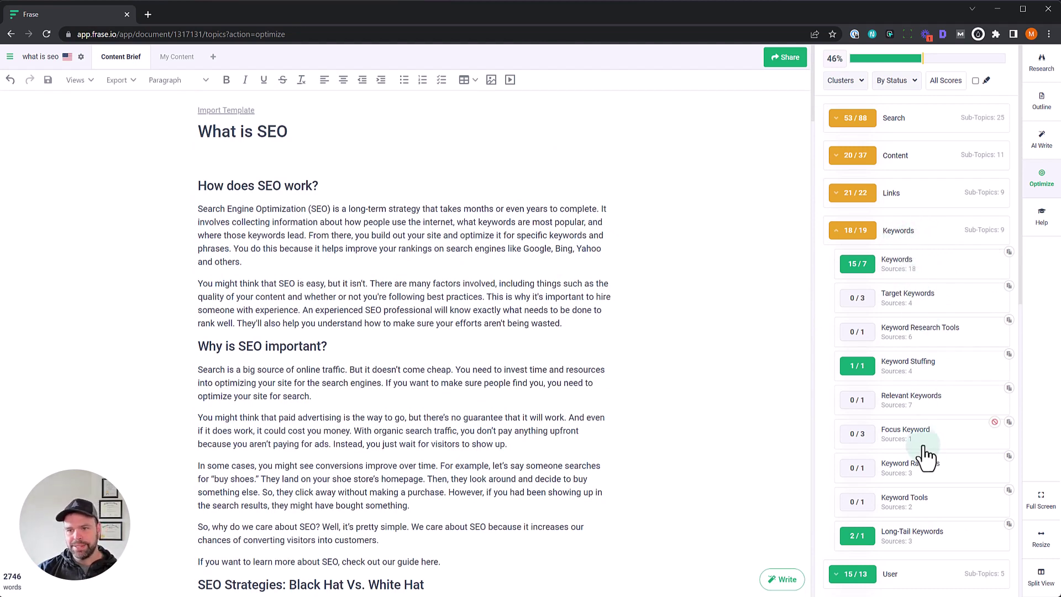
{"action": "left_click", "coordinate": [889, 236]}
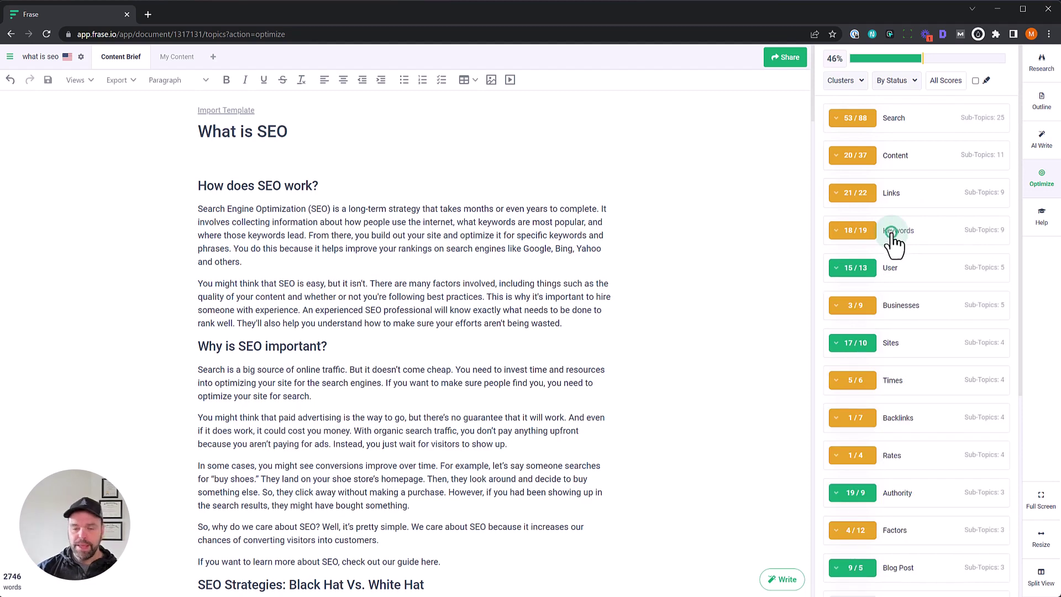